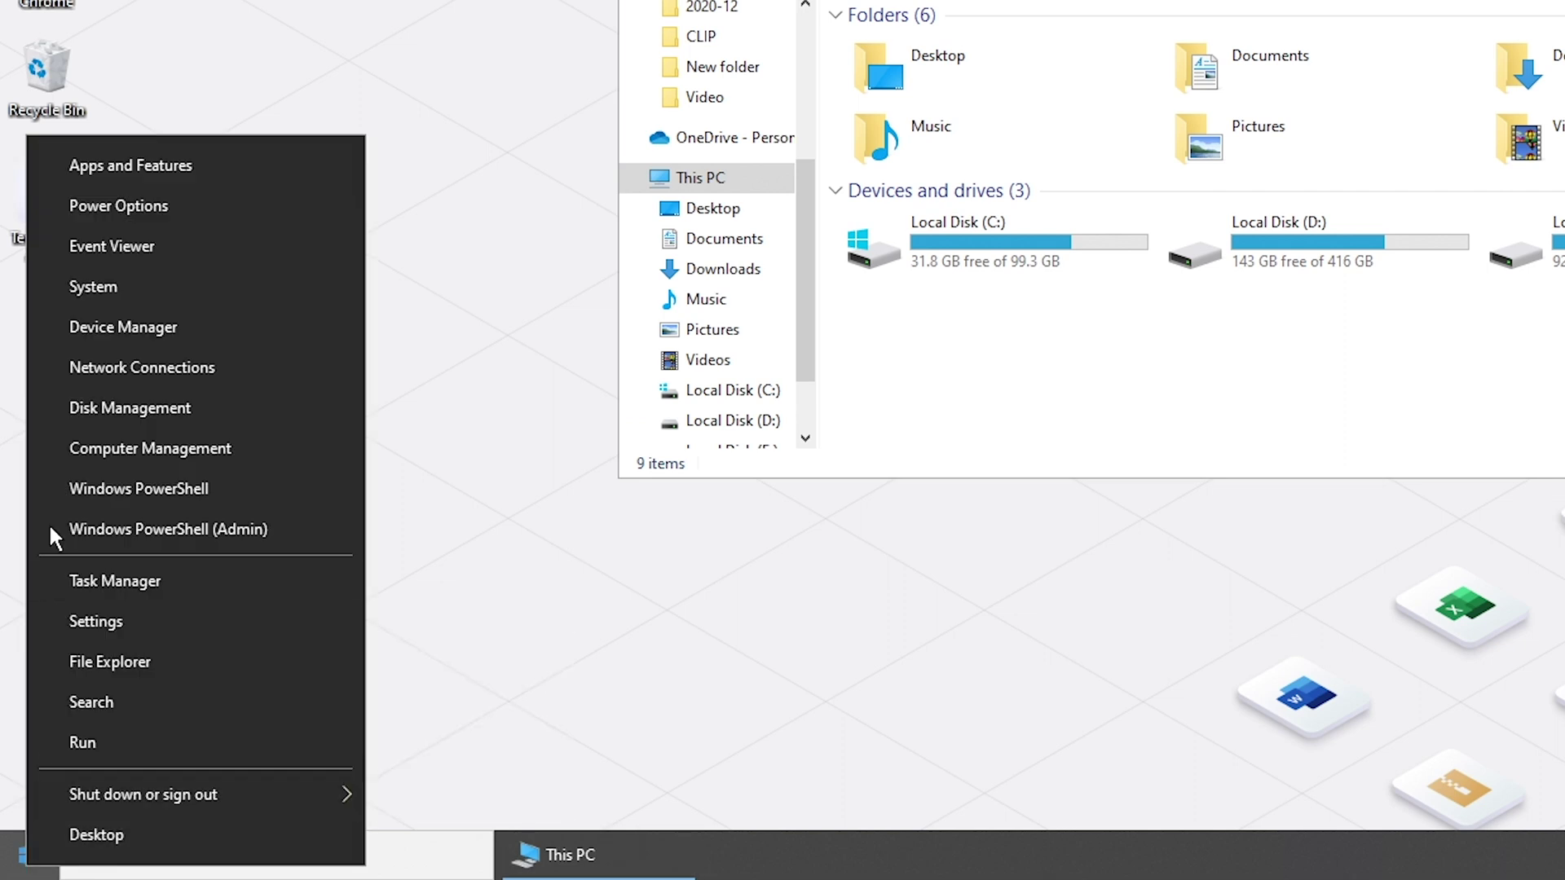
# Step: Rescan for hardware changes and select the Teclast CoolFlash USB3.1 USB Device under Disk drives
pyautogui.click(109, 324)
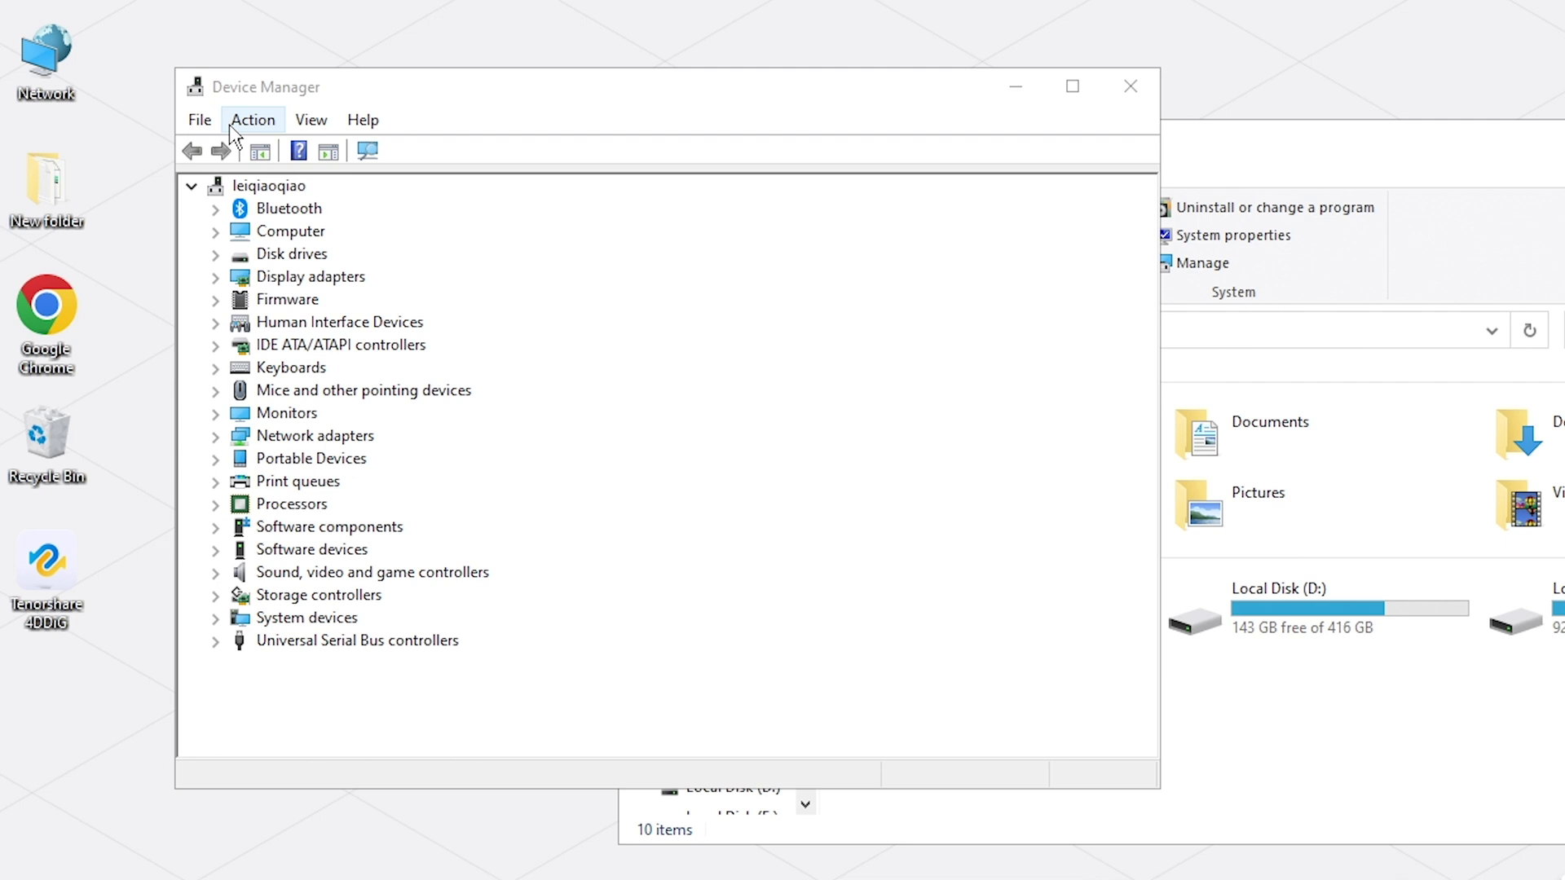
pyautogui.click(228, 124)
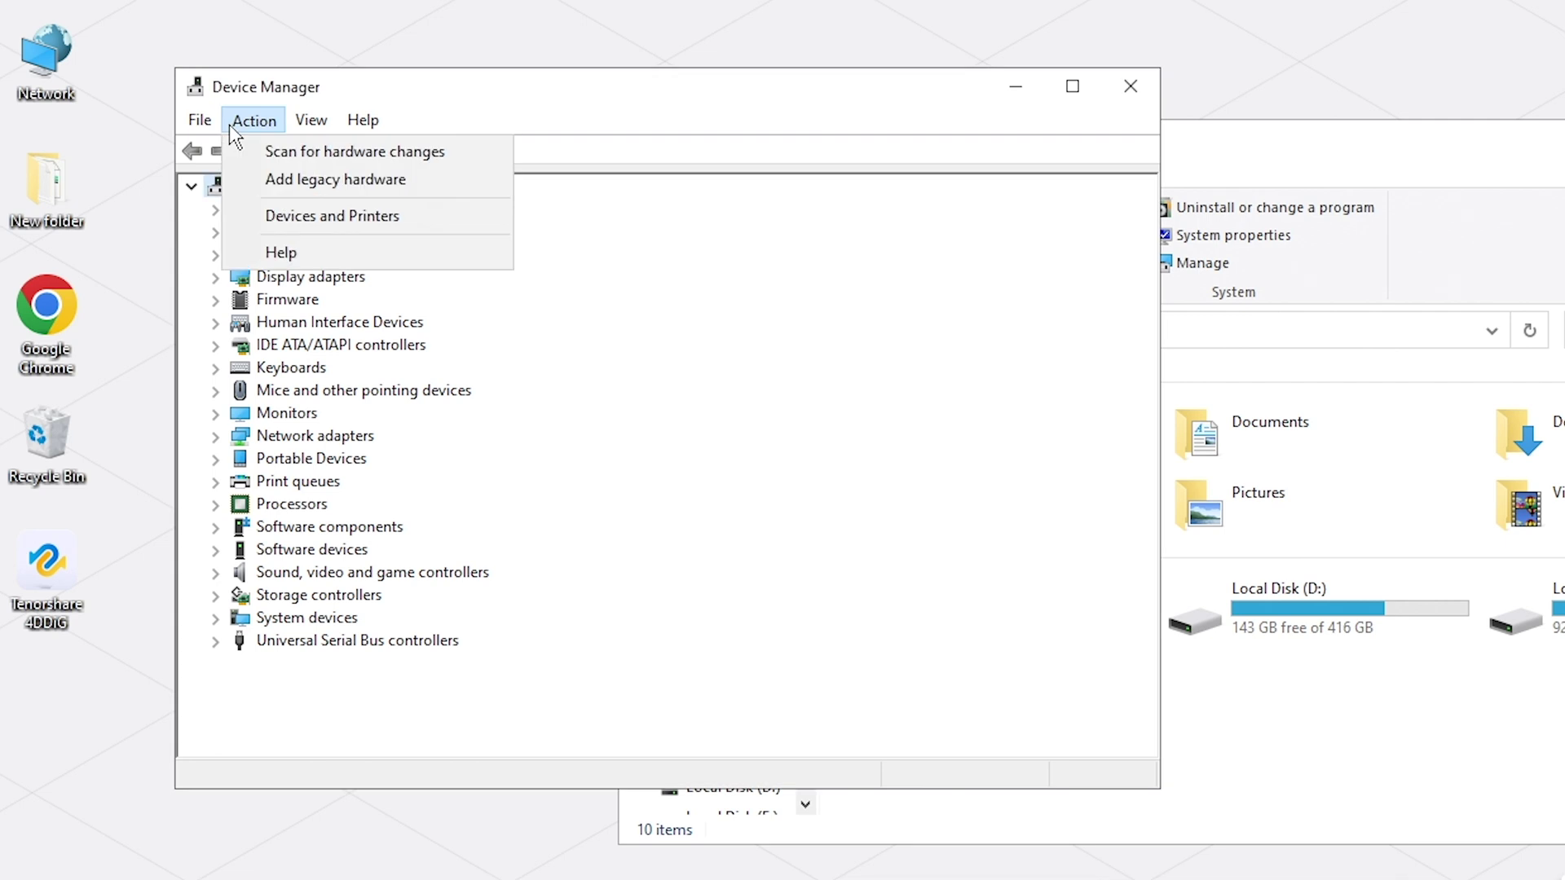
pyautogui.click(440, 162)
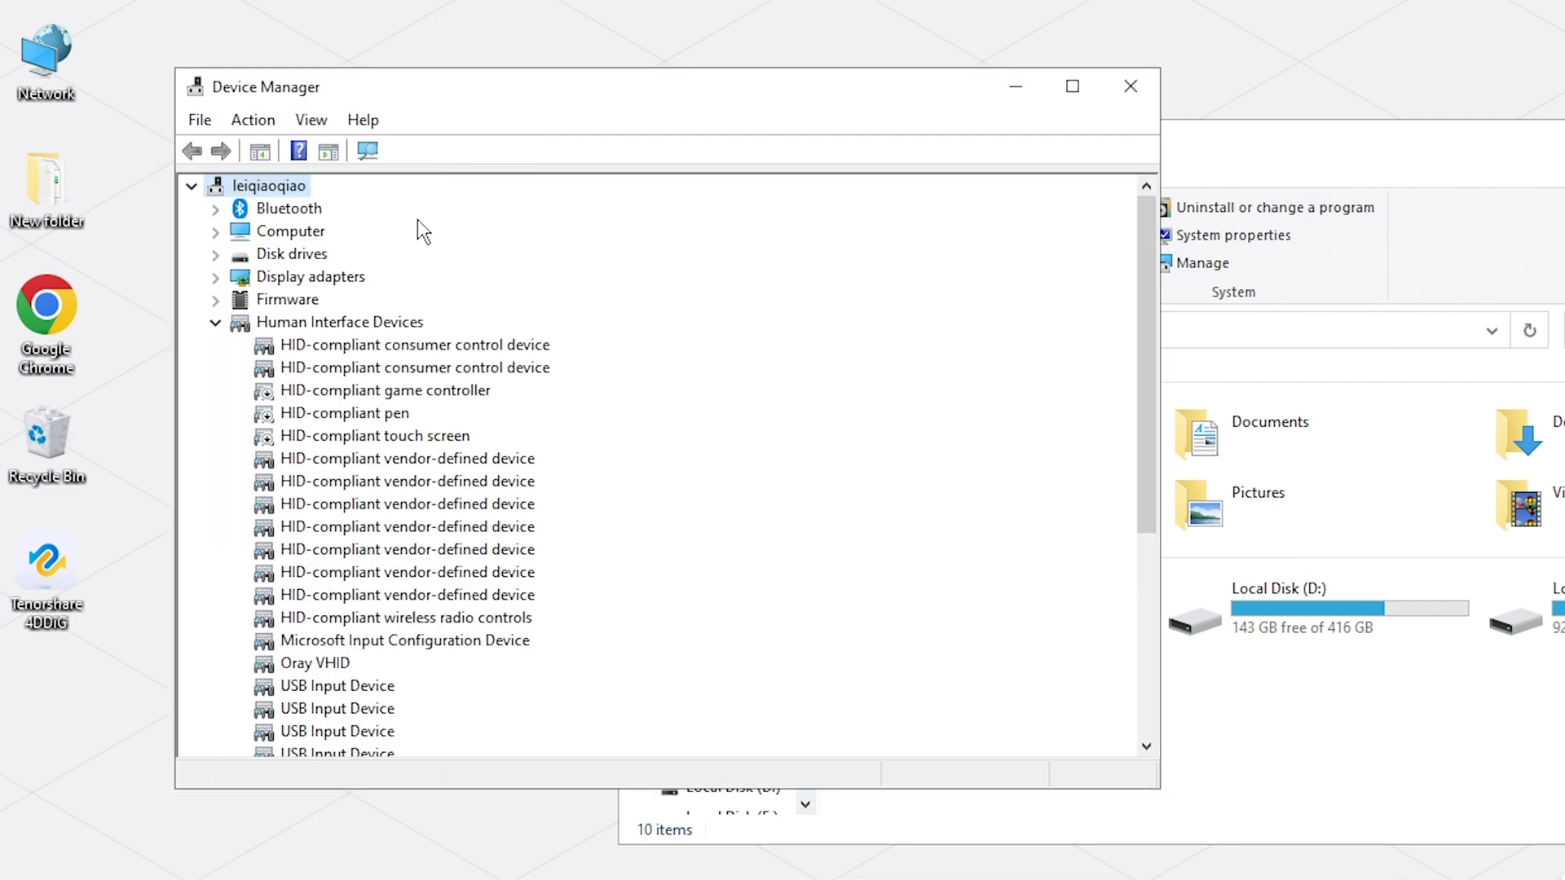
pyautogui.click(214, 255)
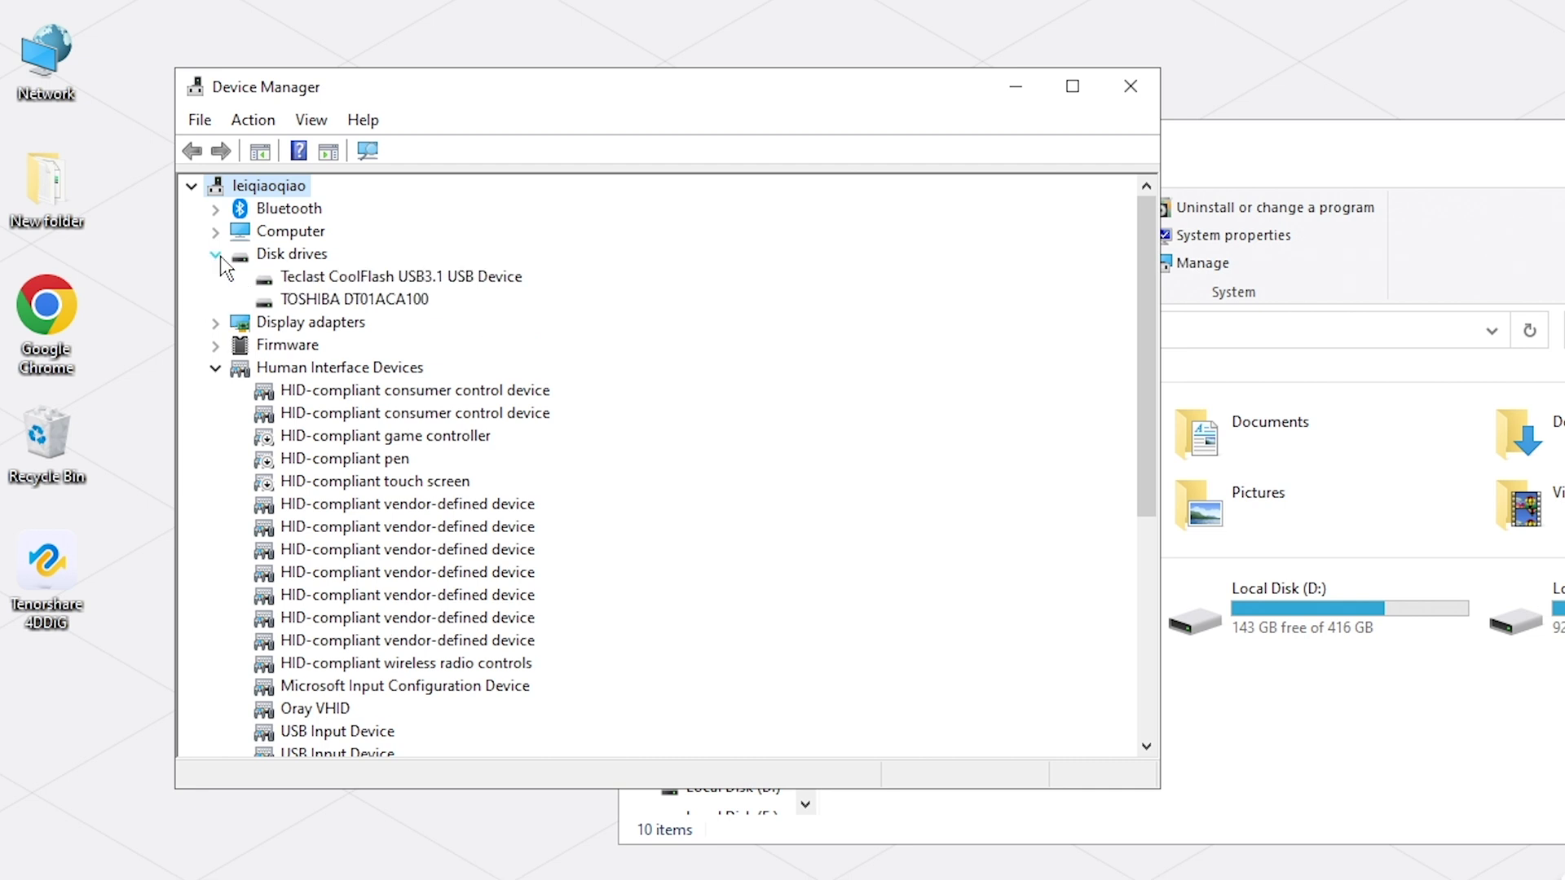
pyautogui.click(479, 282)
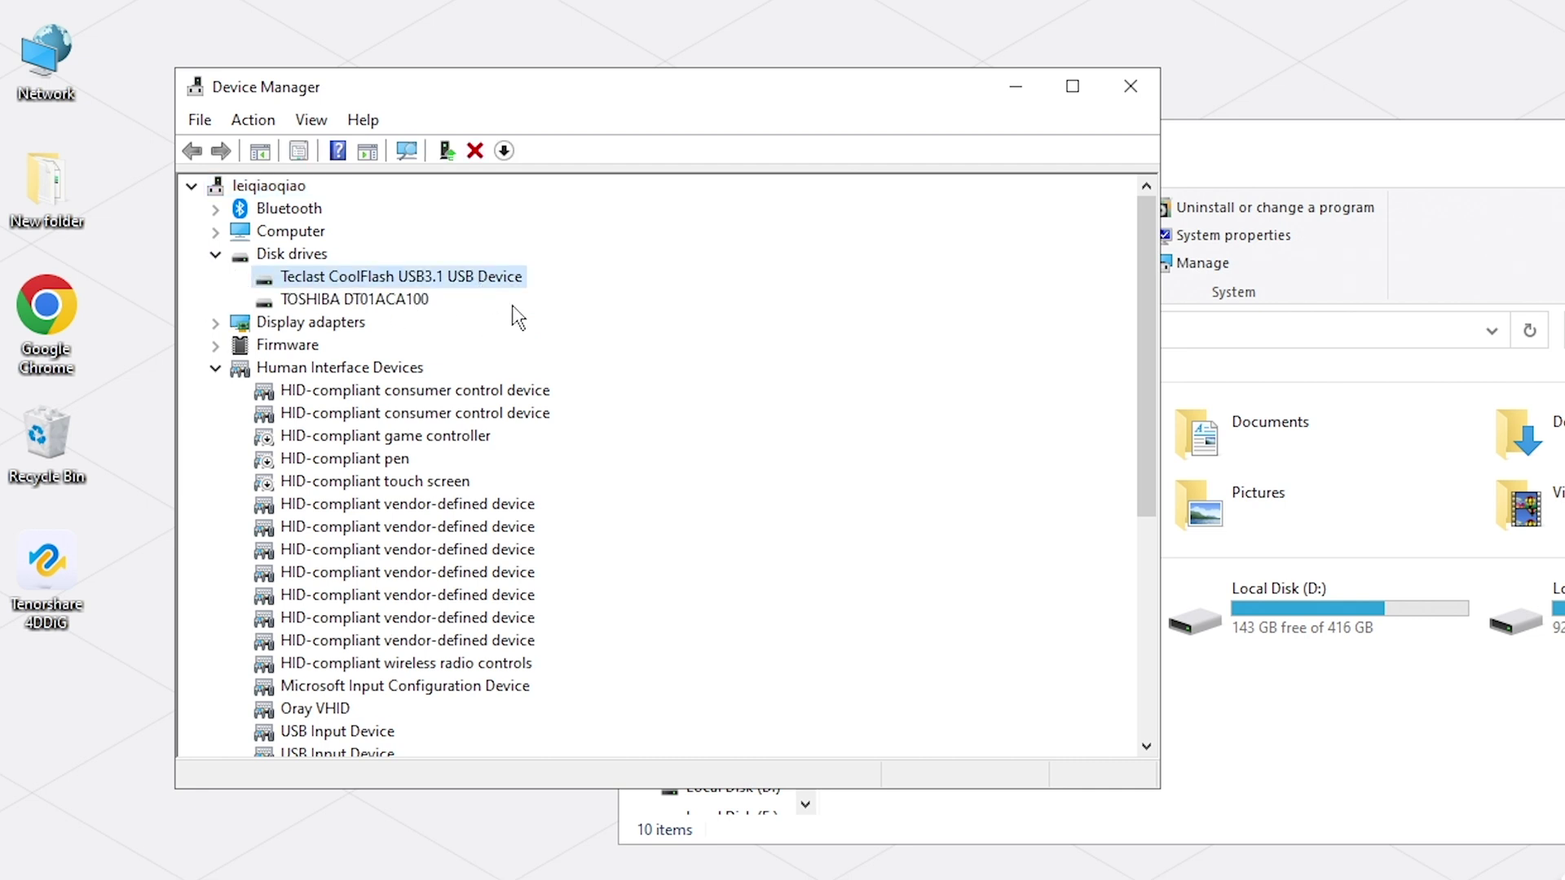
# Step: Bring This PC forward and bring up its refresh options
pyautogui.click(1260, 672)
pyautogui.rightClick(1260, 672)
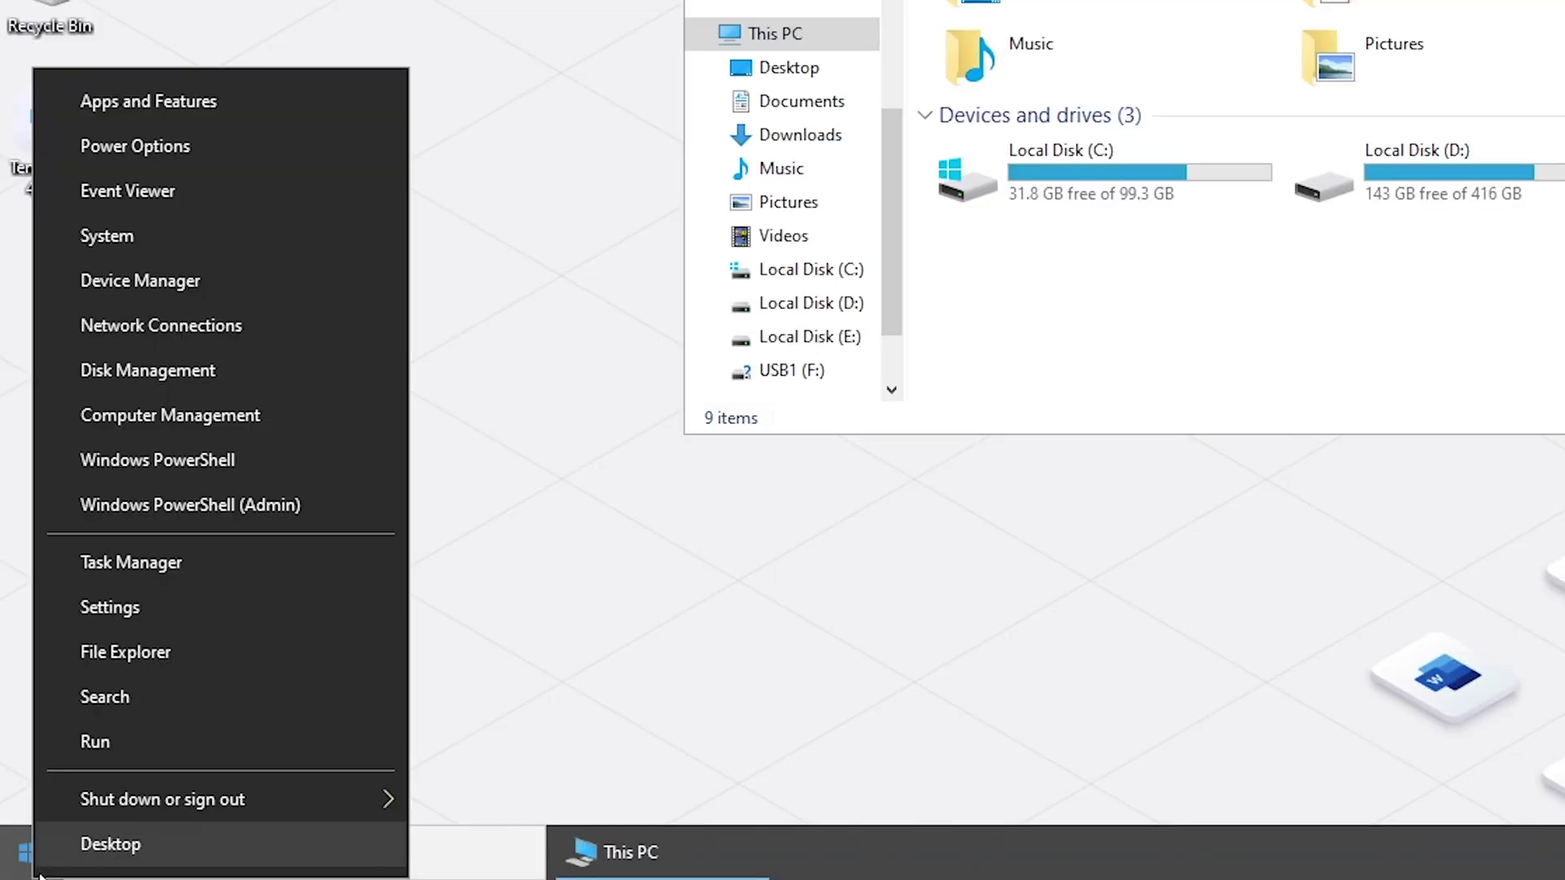
# Step: Assign drive letter F to the USB1 partition on Disk 1 via Change Drive Letter and Paths
pyautogui.click(154, 367)
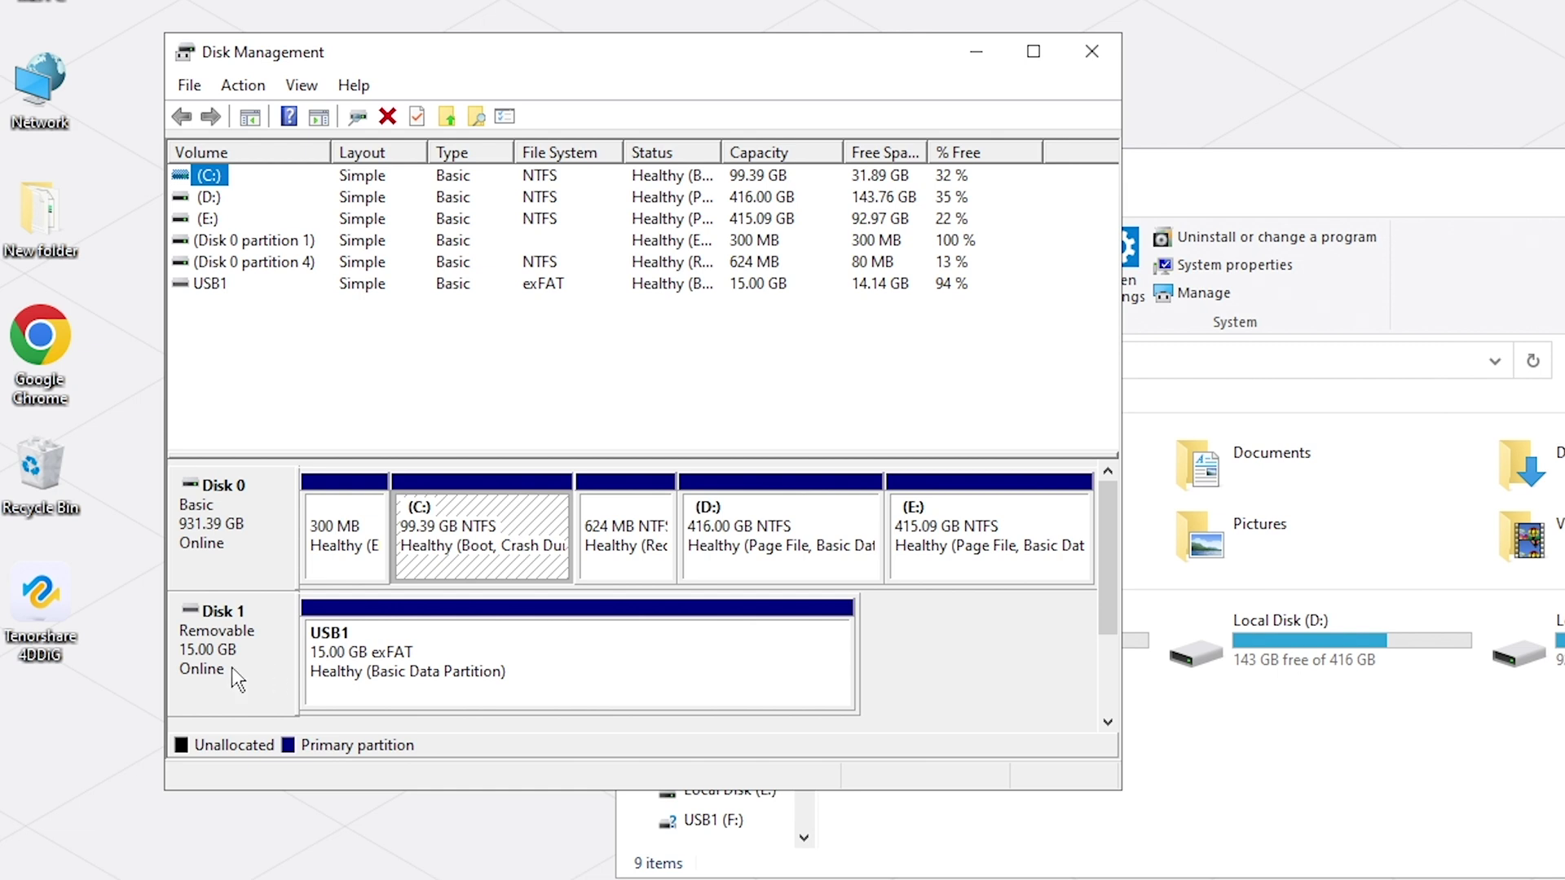
pyautogui.click(512, 680)
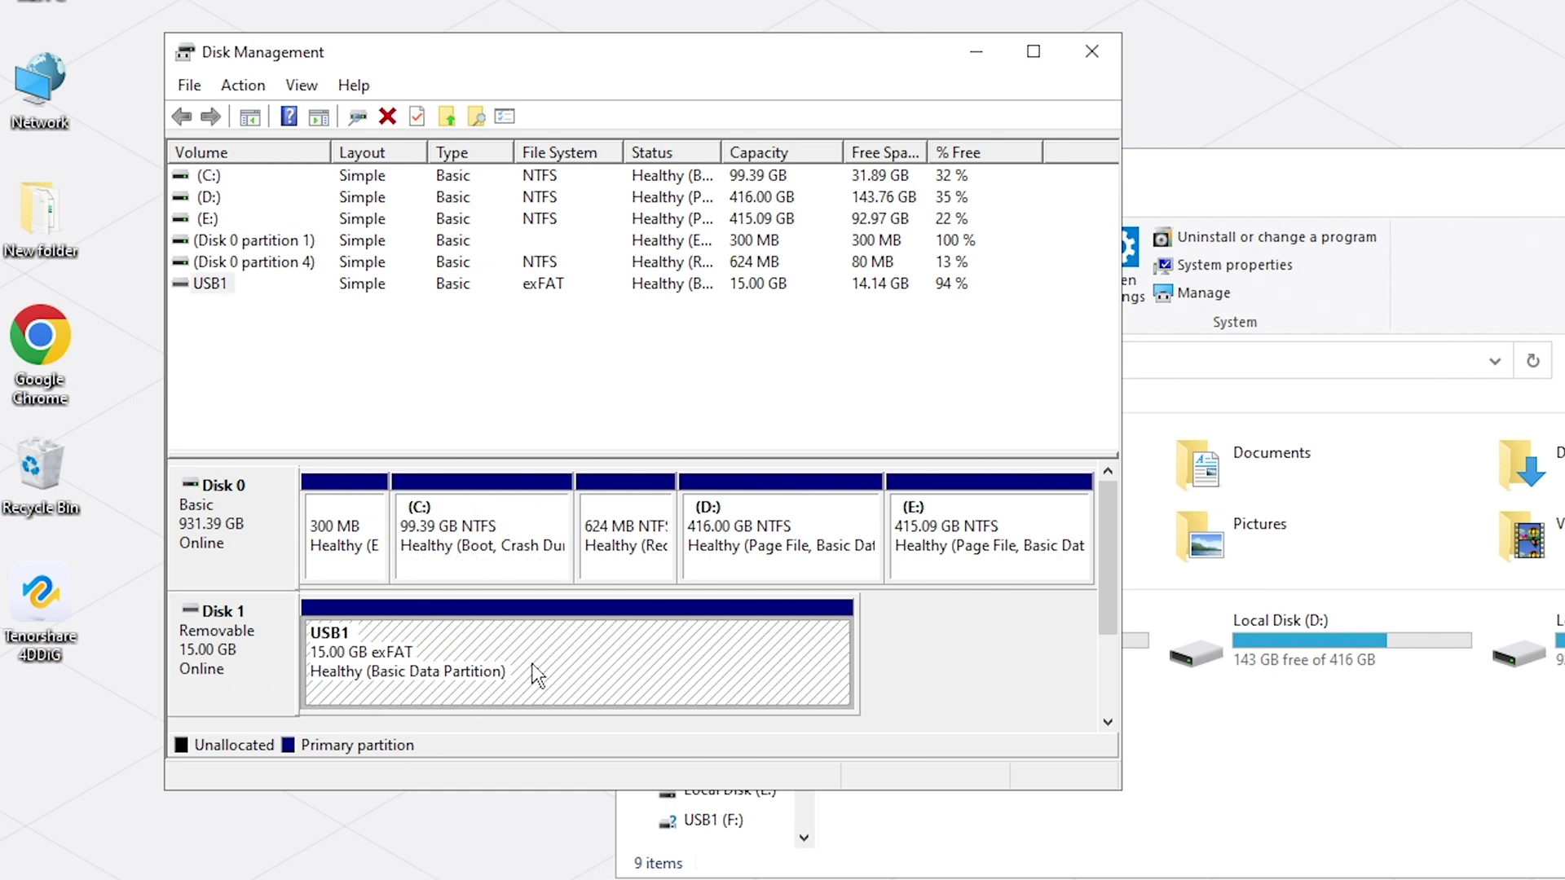
pyautogui.rightClick(533, 674)
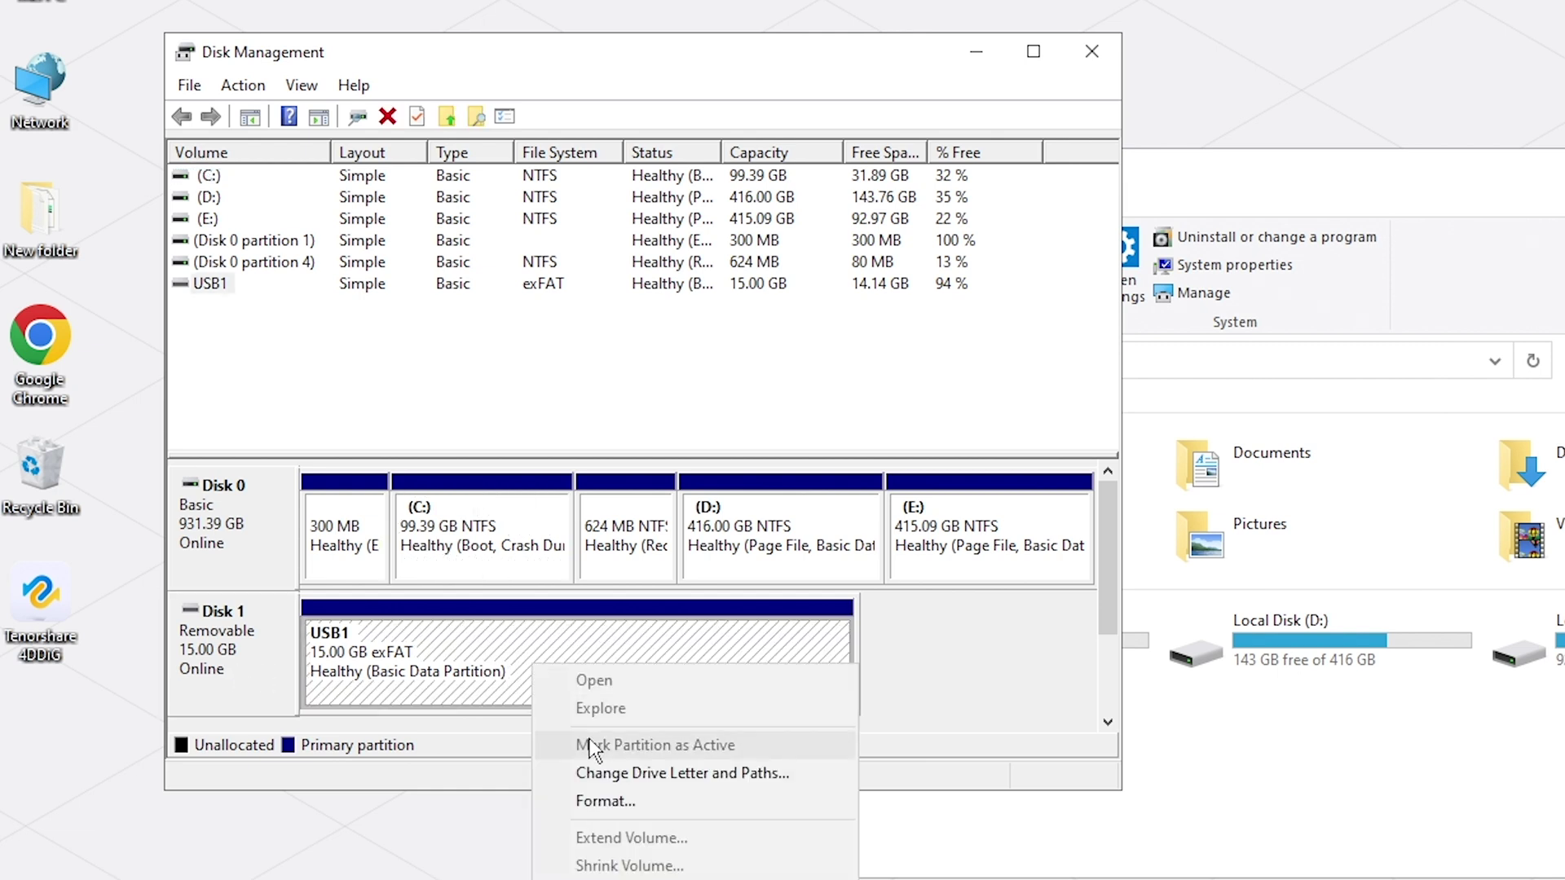
pyautogui.click(774, 776)
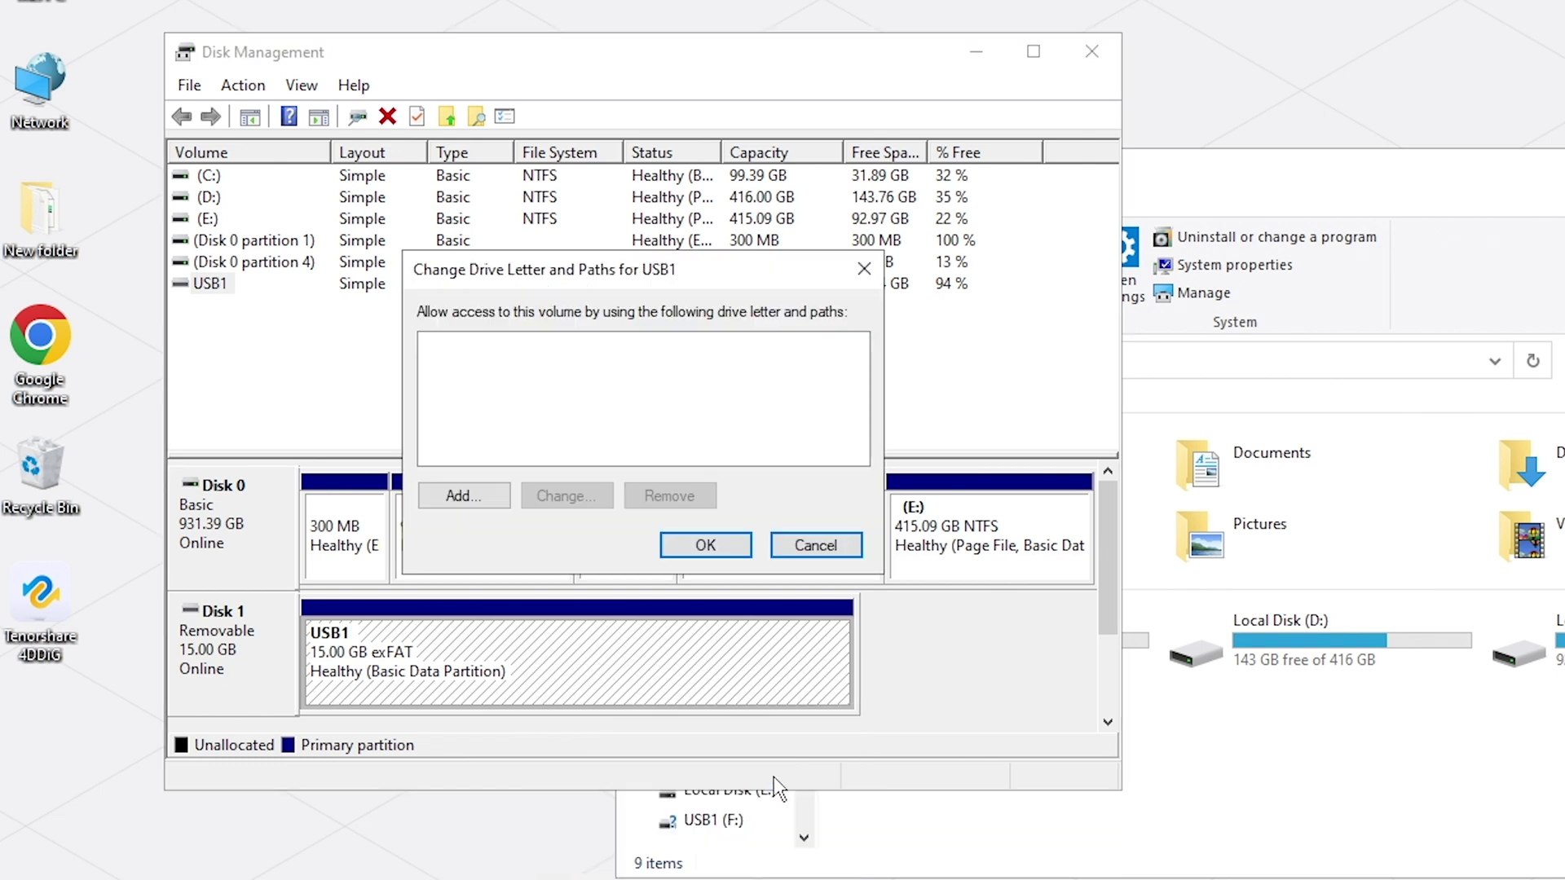
pyautogui.click(477, 497)
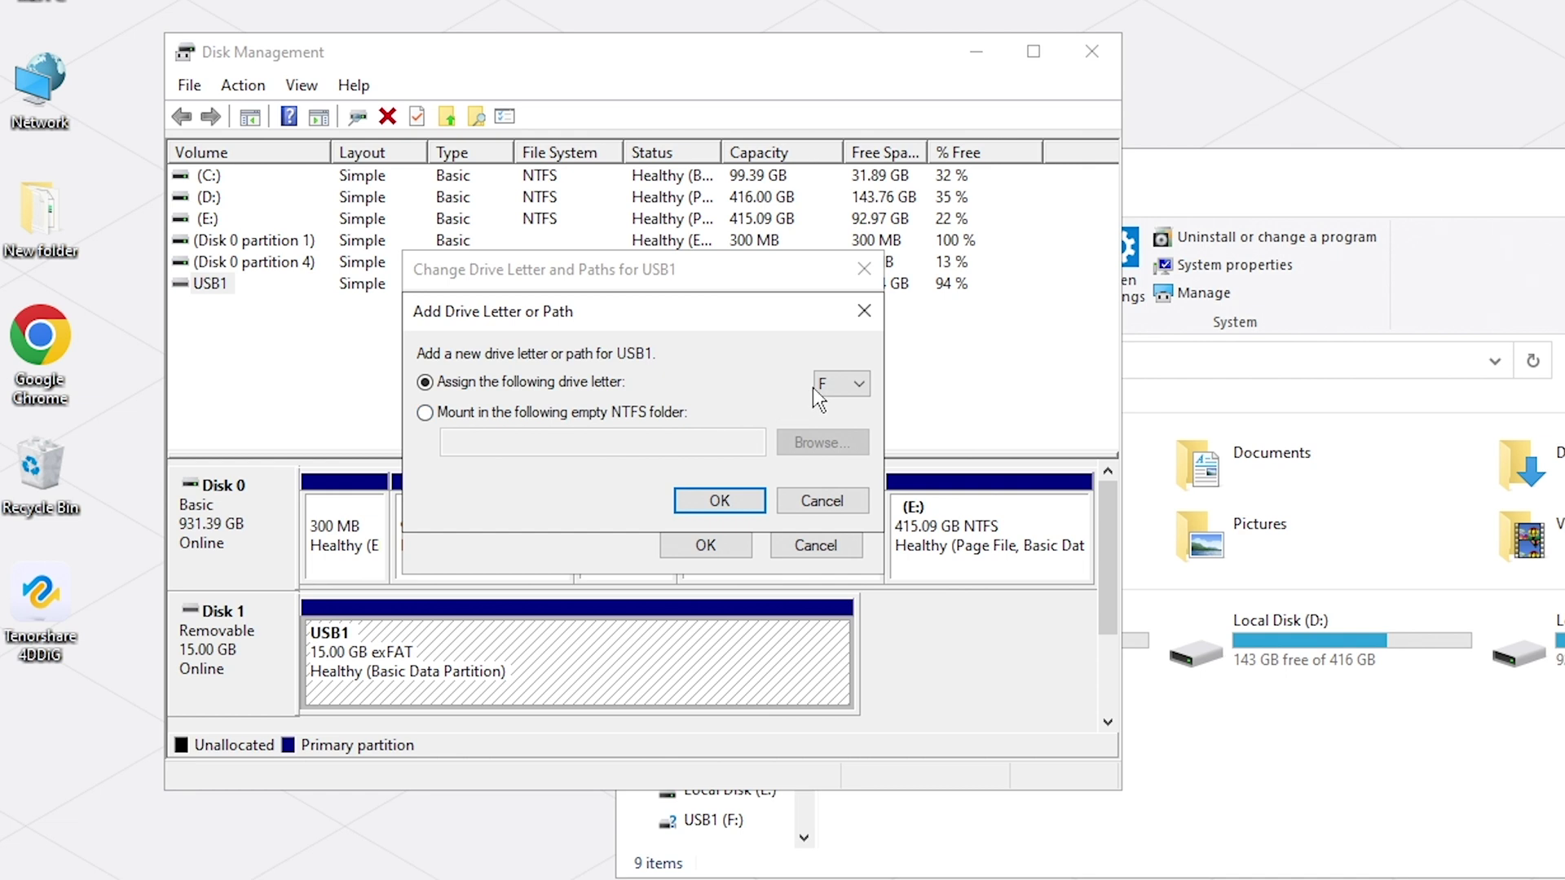
pyautogui.click(854, 386)
pyautogui.click(854, 389)
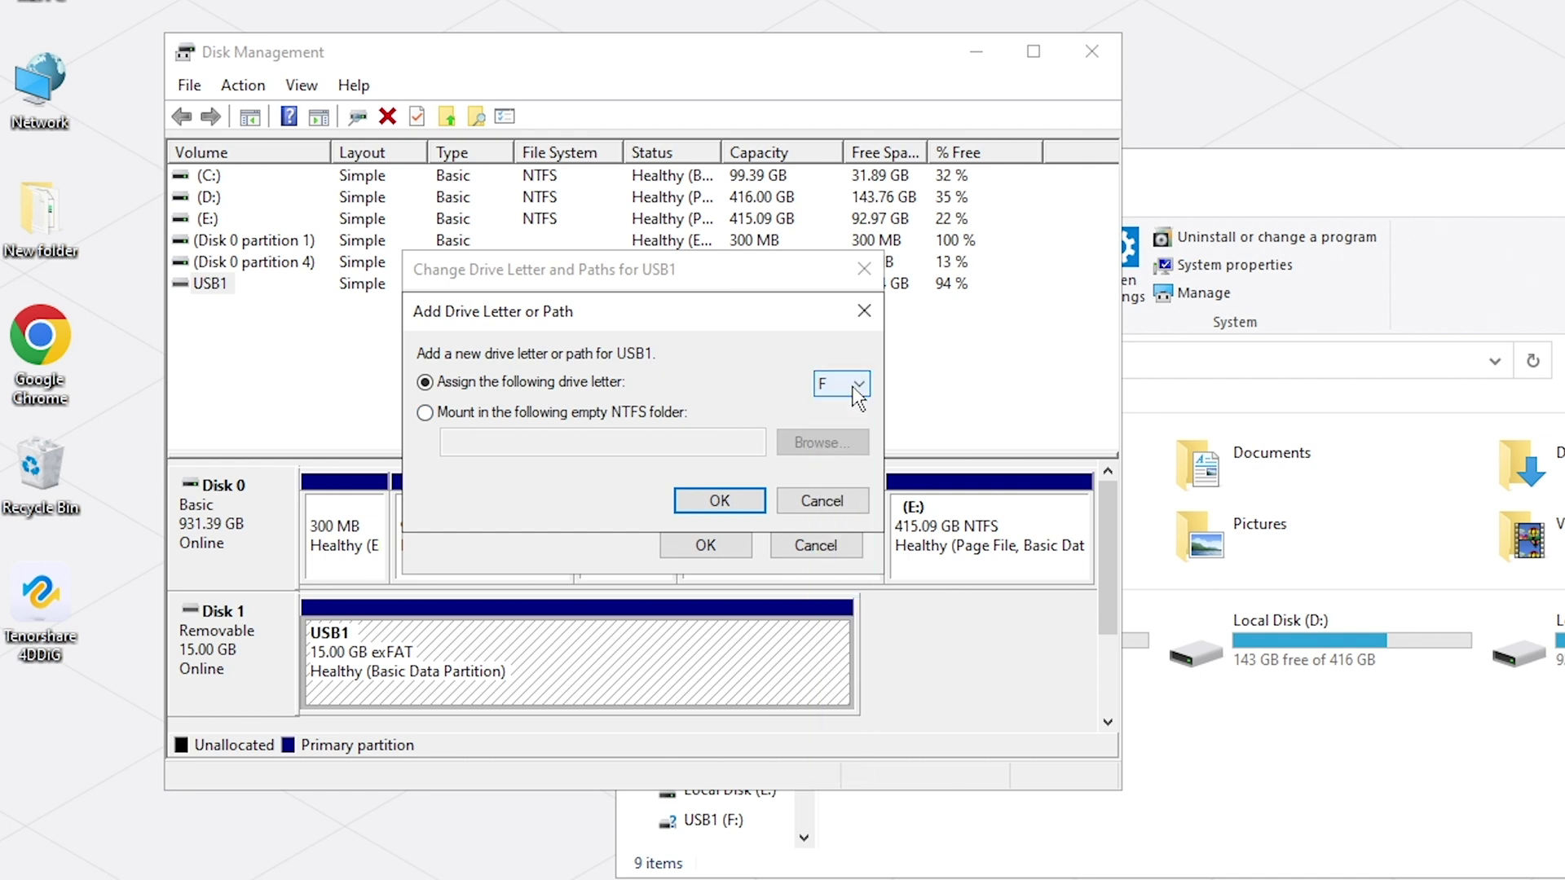
pyautogui.click(730, 497)
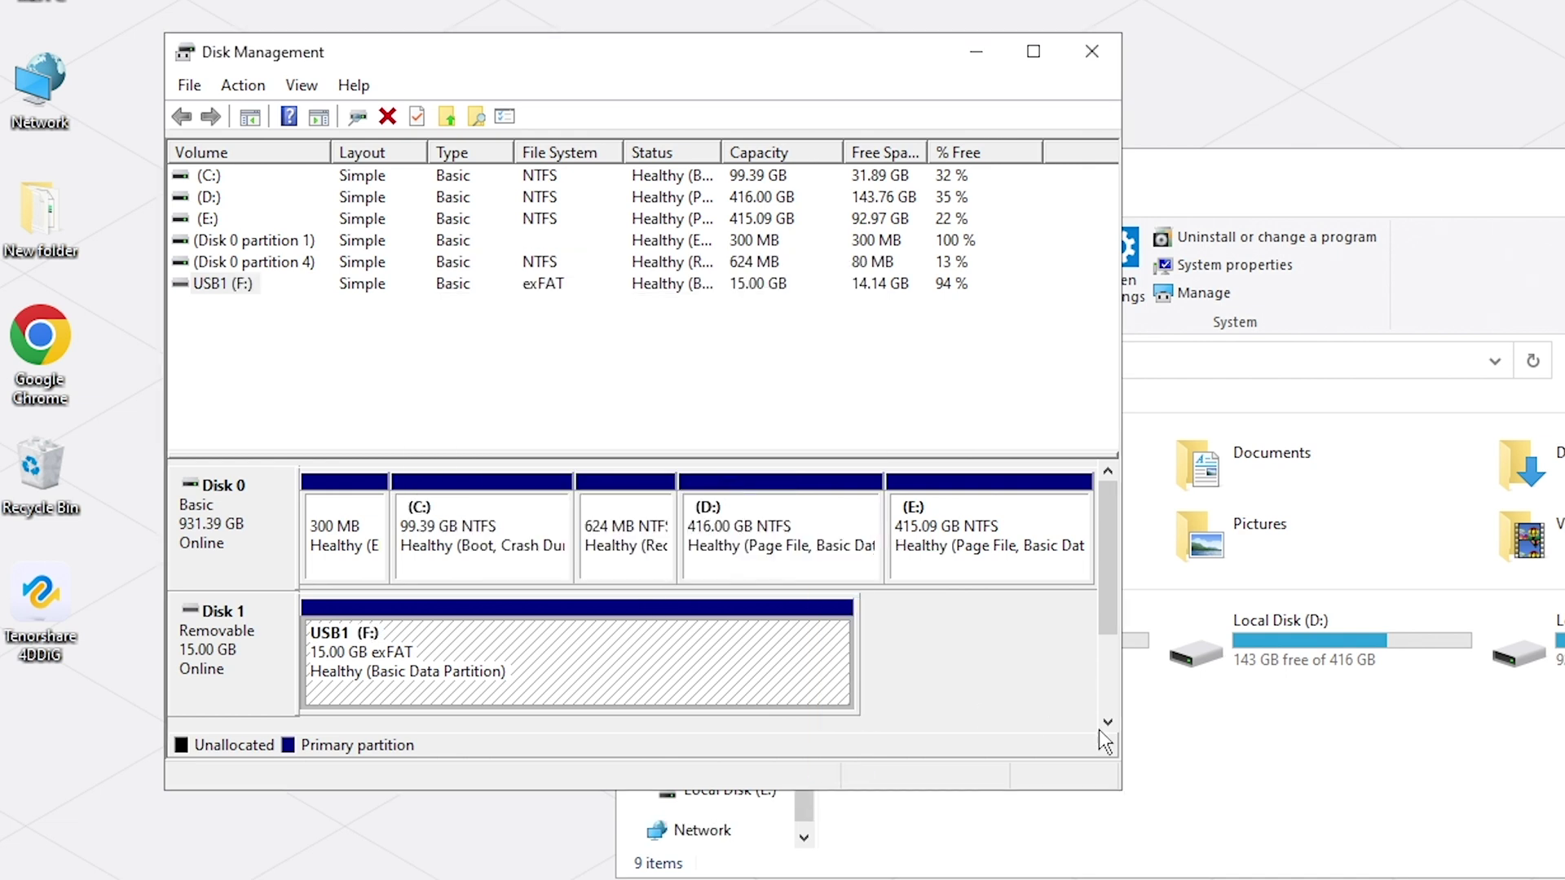
# Step: Refresh This PC so USB1 (F:) appears and open the drive
pyautogui.click(1247, 748)
pyautogui.rightClick(1145, 752)
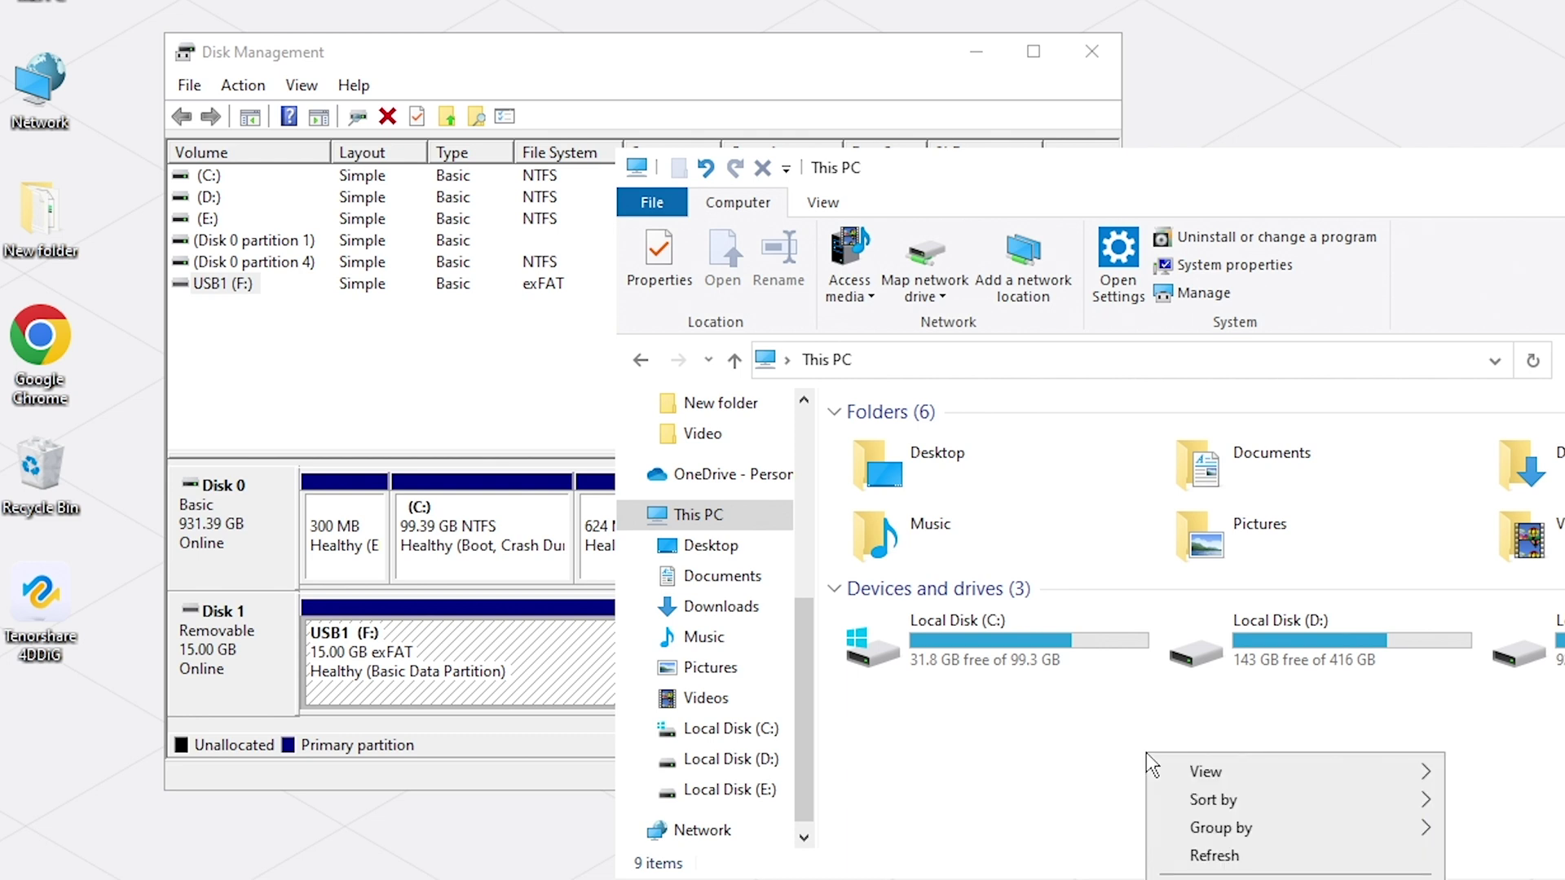
pyautogui.click(1243, 853)
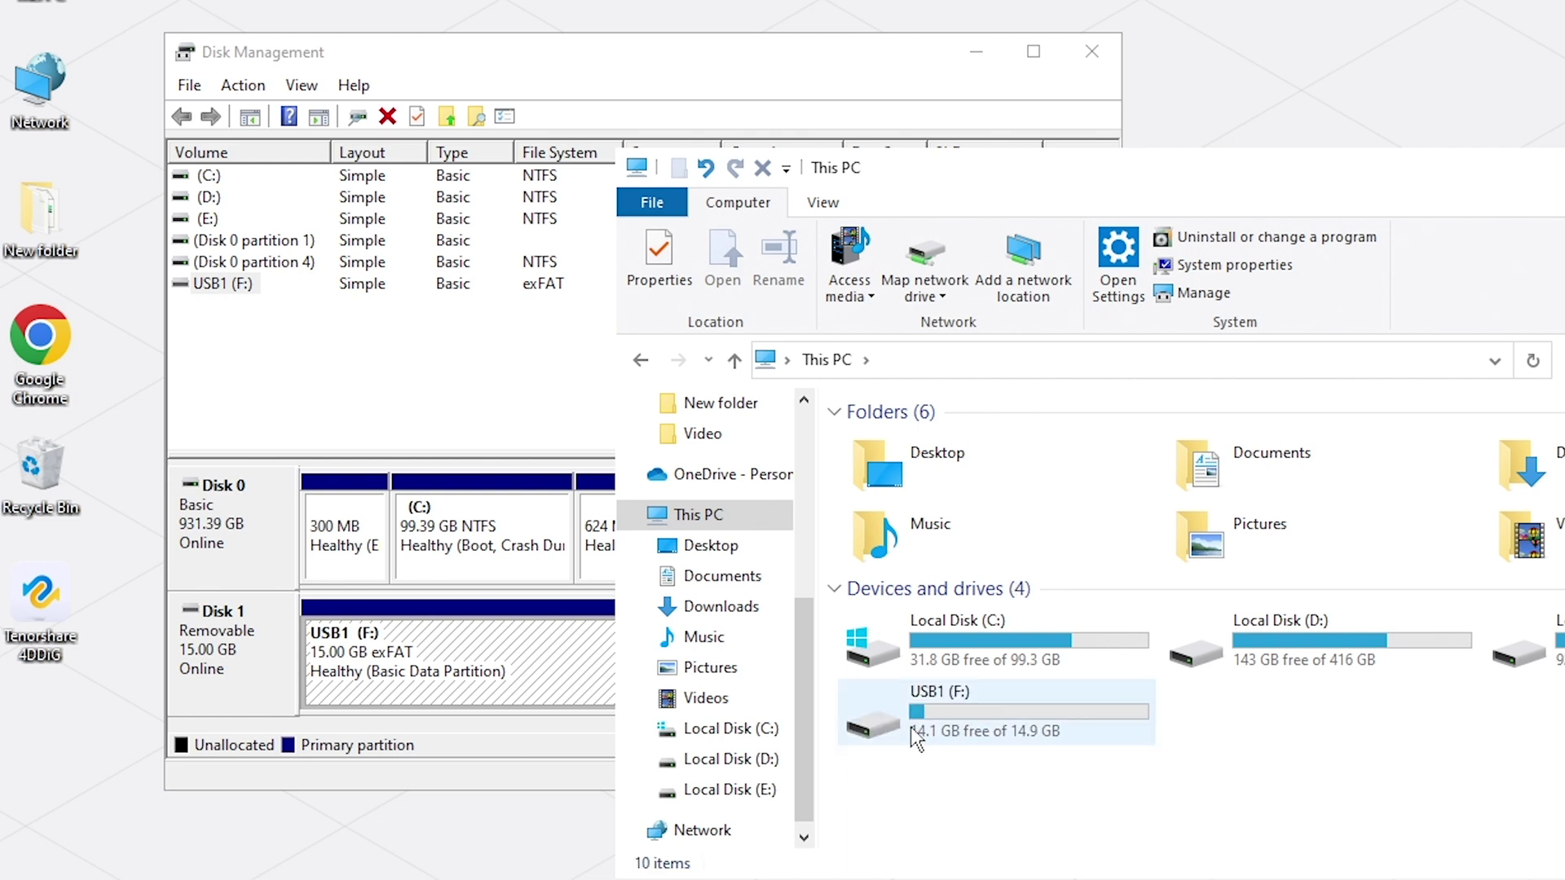
pyautogui.doubleClick(983, 718)
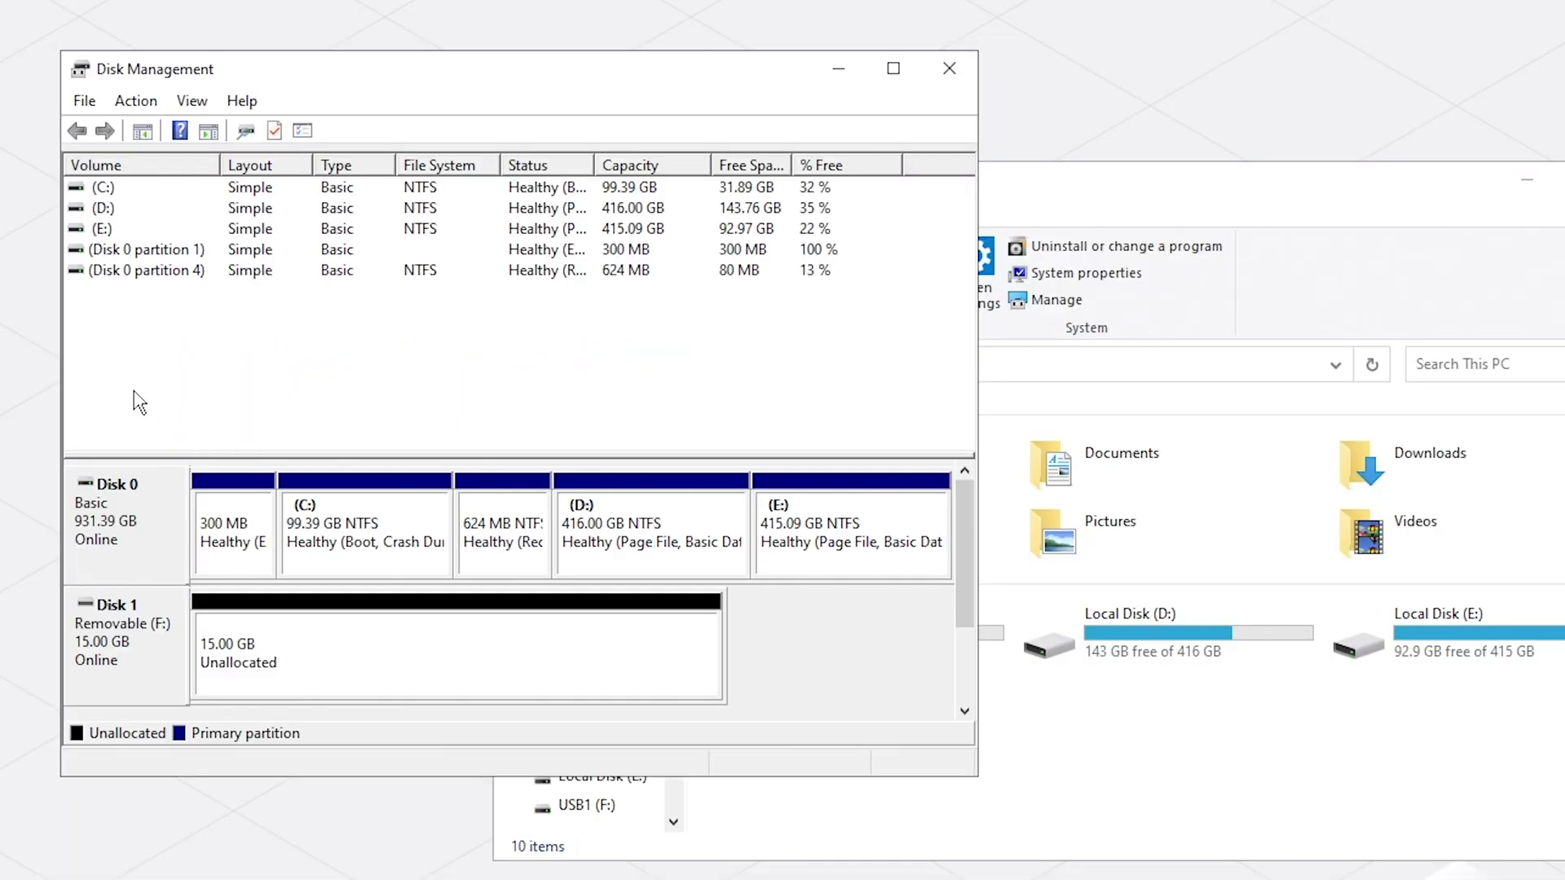
# Step: Start a New Simple Volume on Disk 1's unallocated space at the full 15358 MB size
pyautogui.click(352, 659)
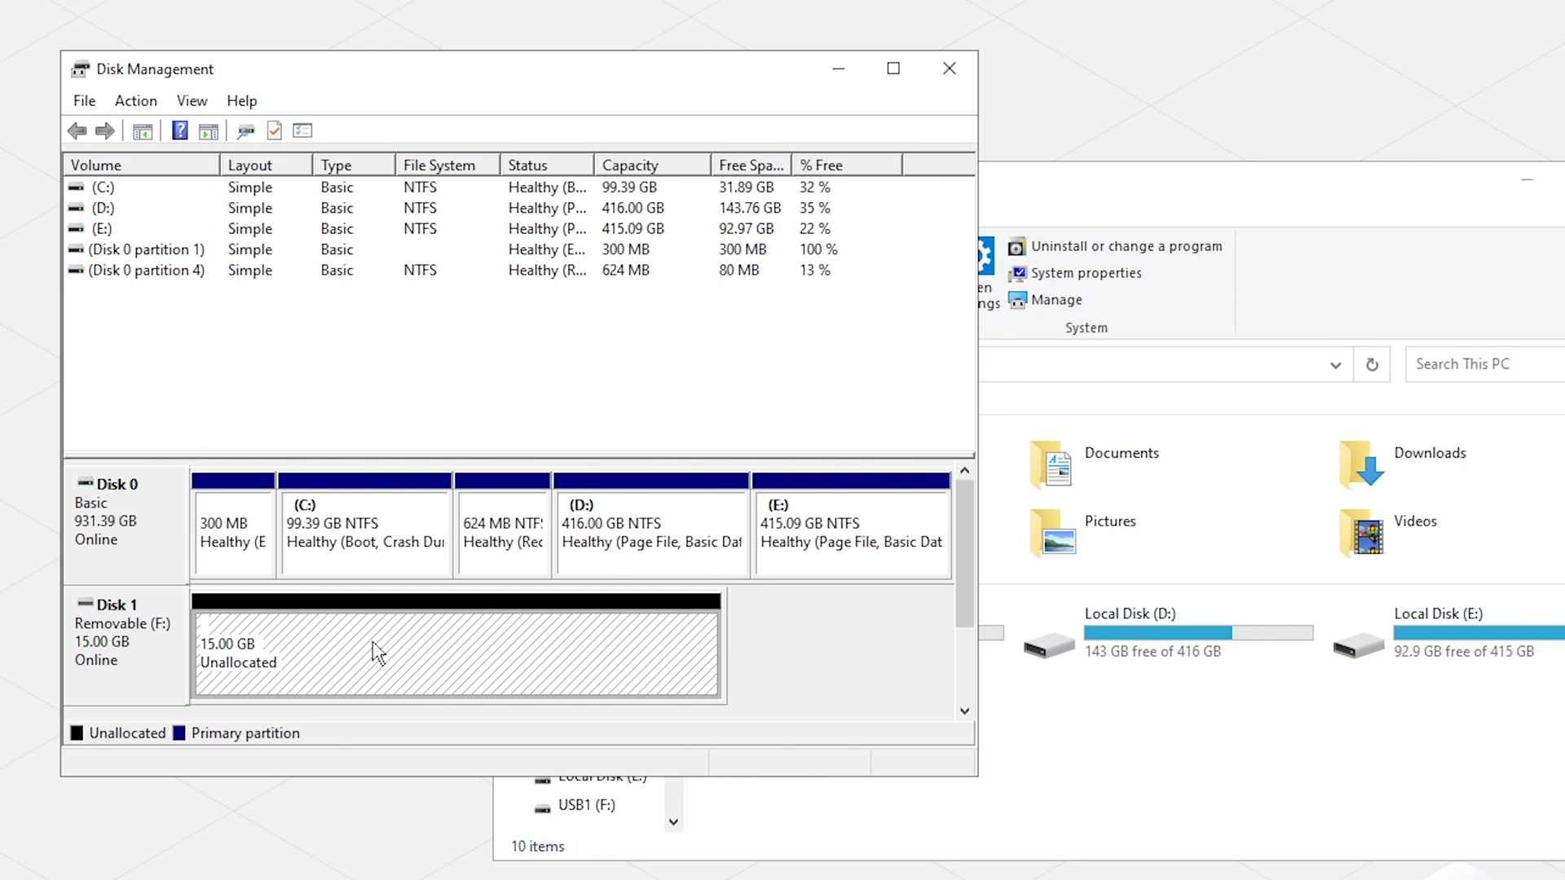
pyautogui.rightClick(305, 660)
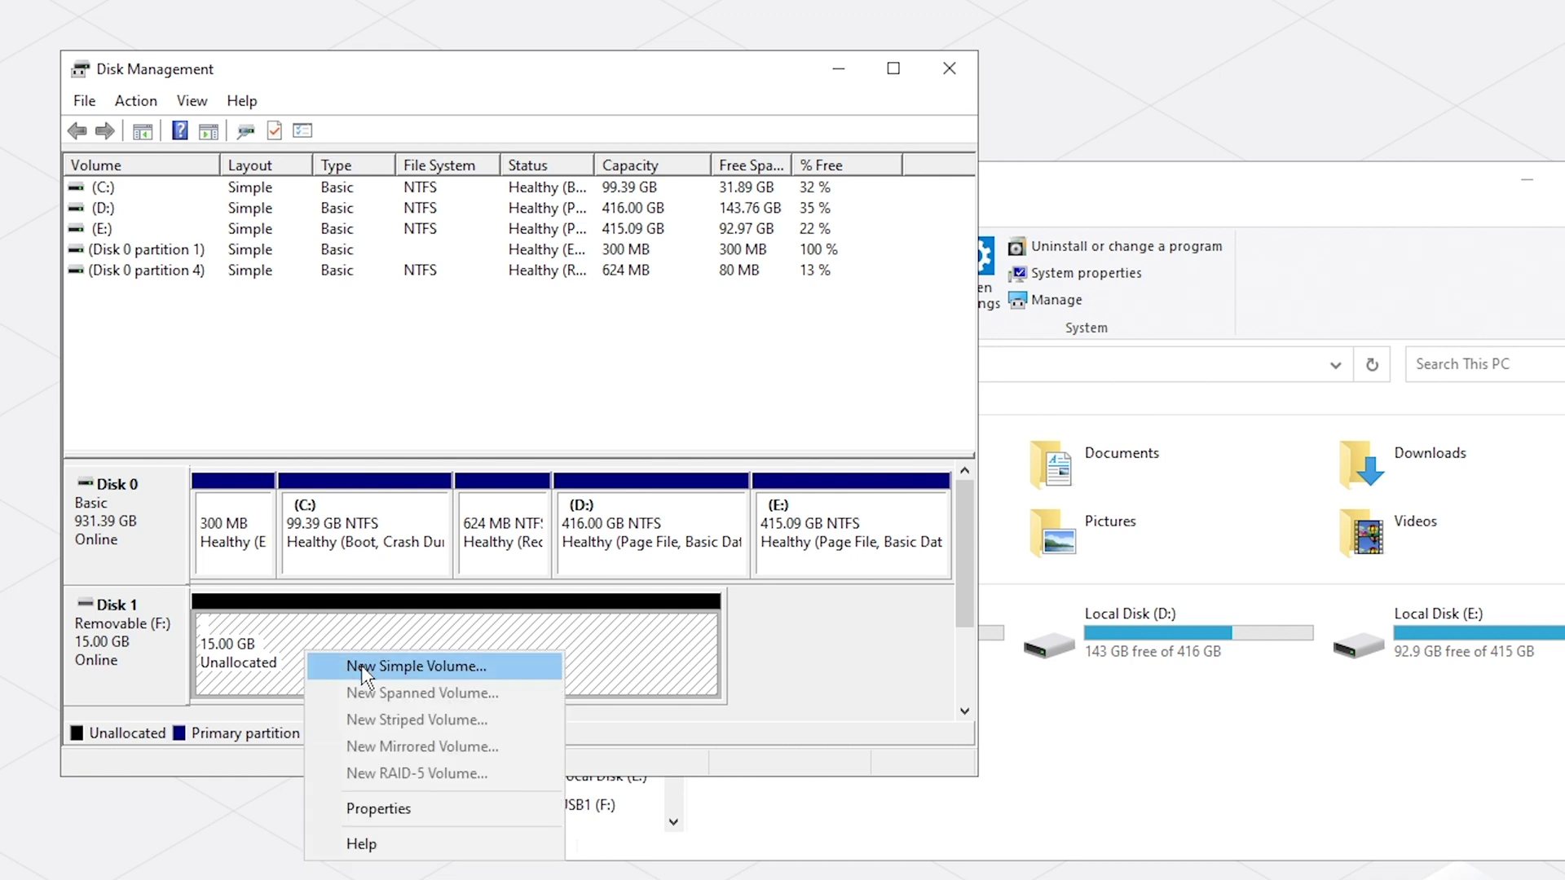
pyautogui.click(452, 667)
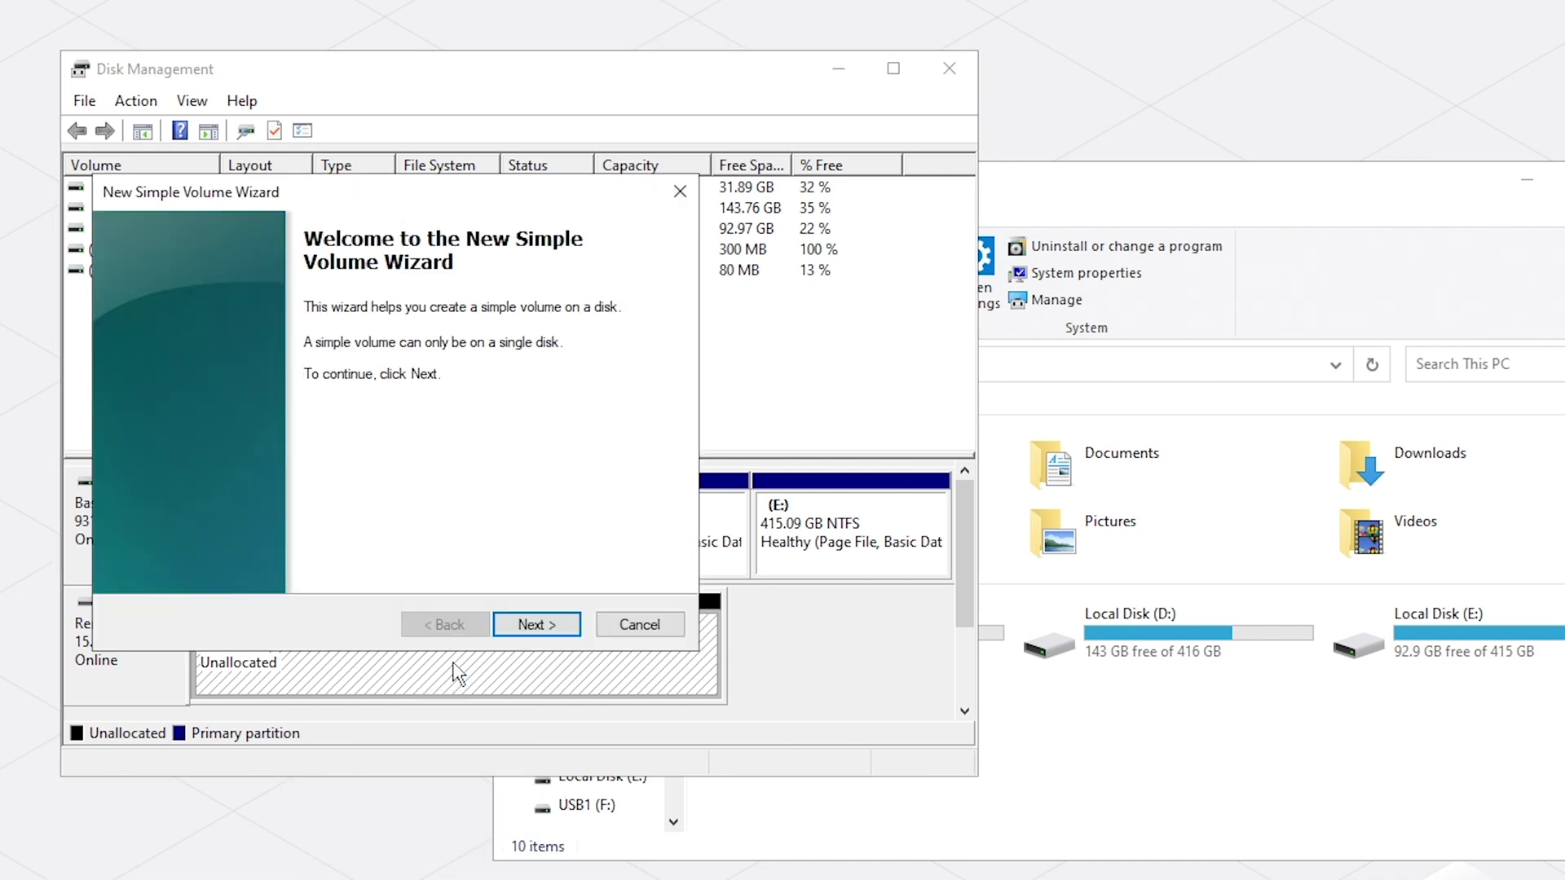
pyautogui.click(560, 627)
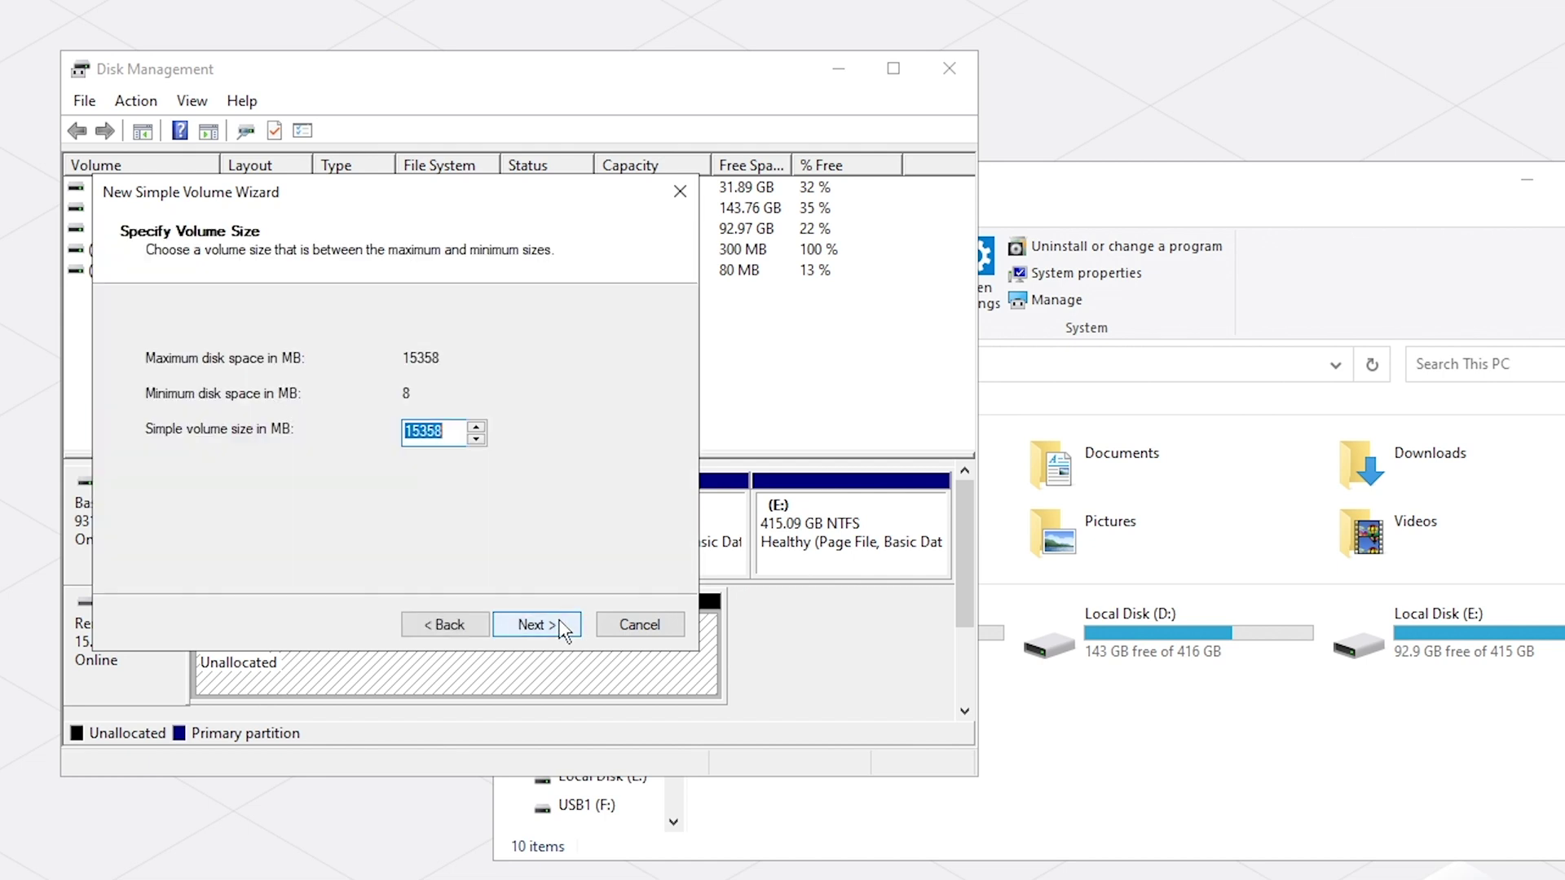
pyautogui.click(559, 626)
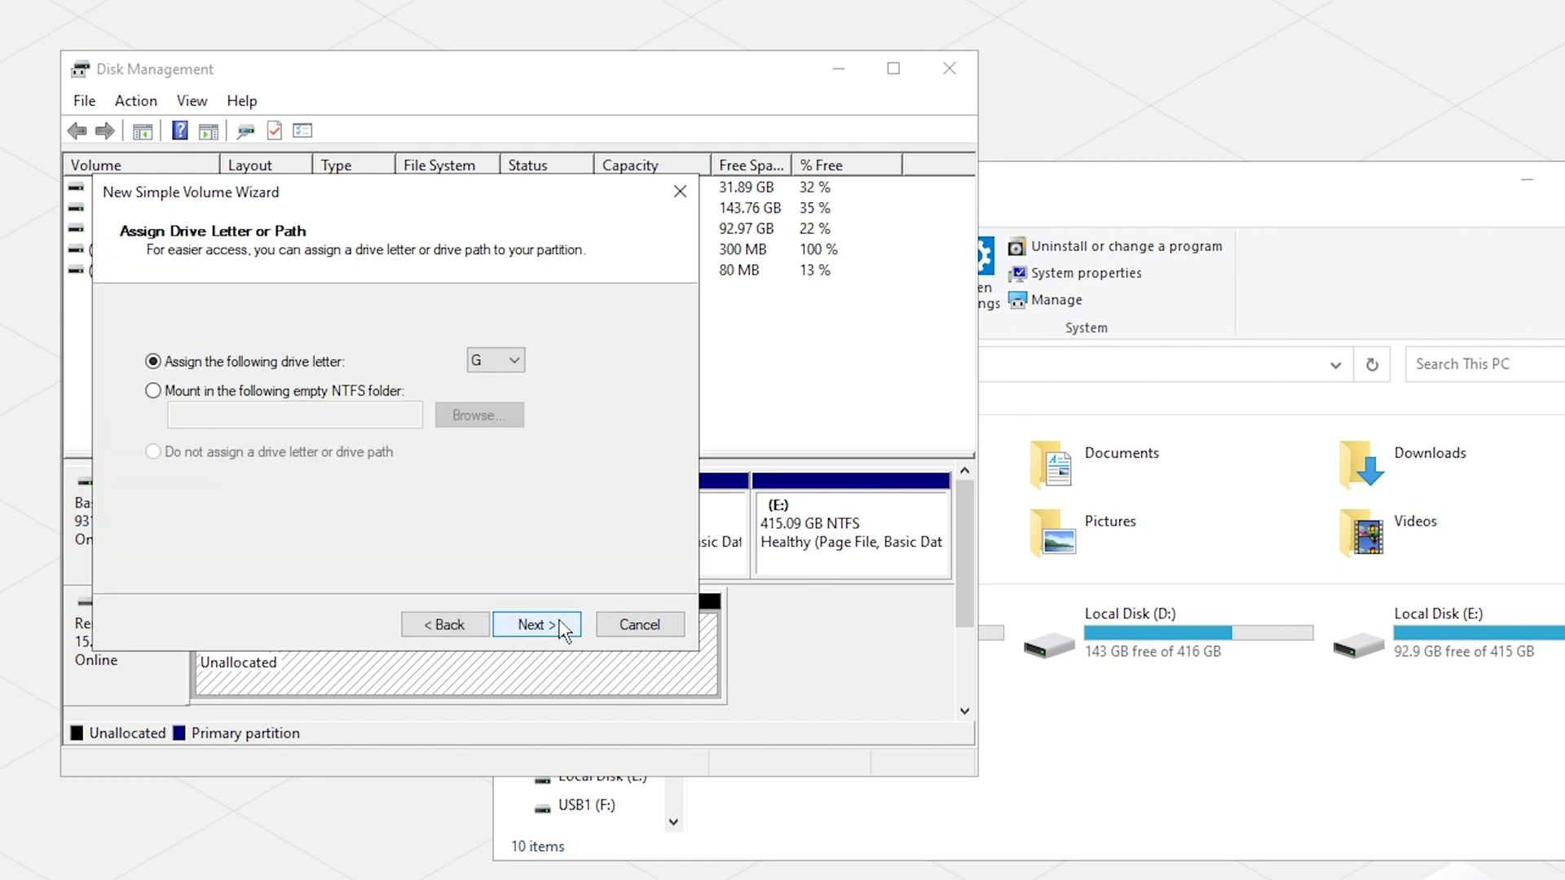
# Step: Finish the wizard with drive letter G and FAT32 quick format, creating USB Drive (G:)
pyautogui.click(518, 361)
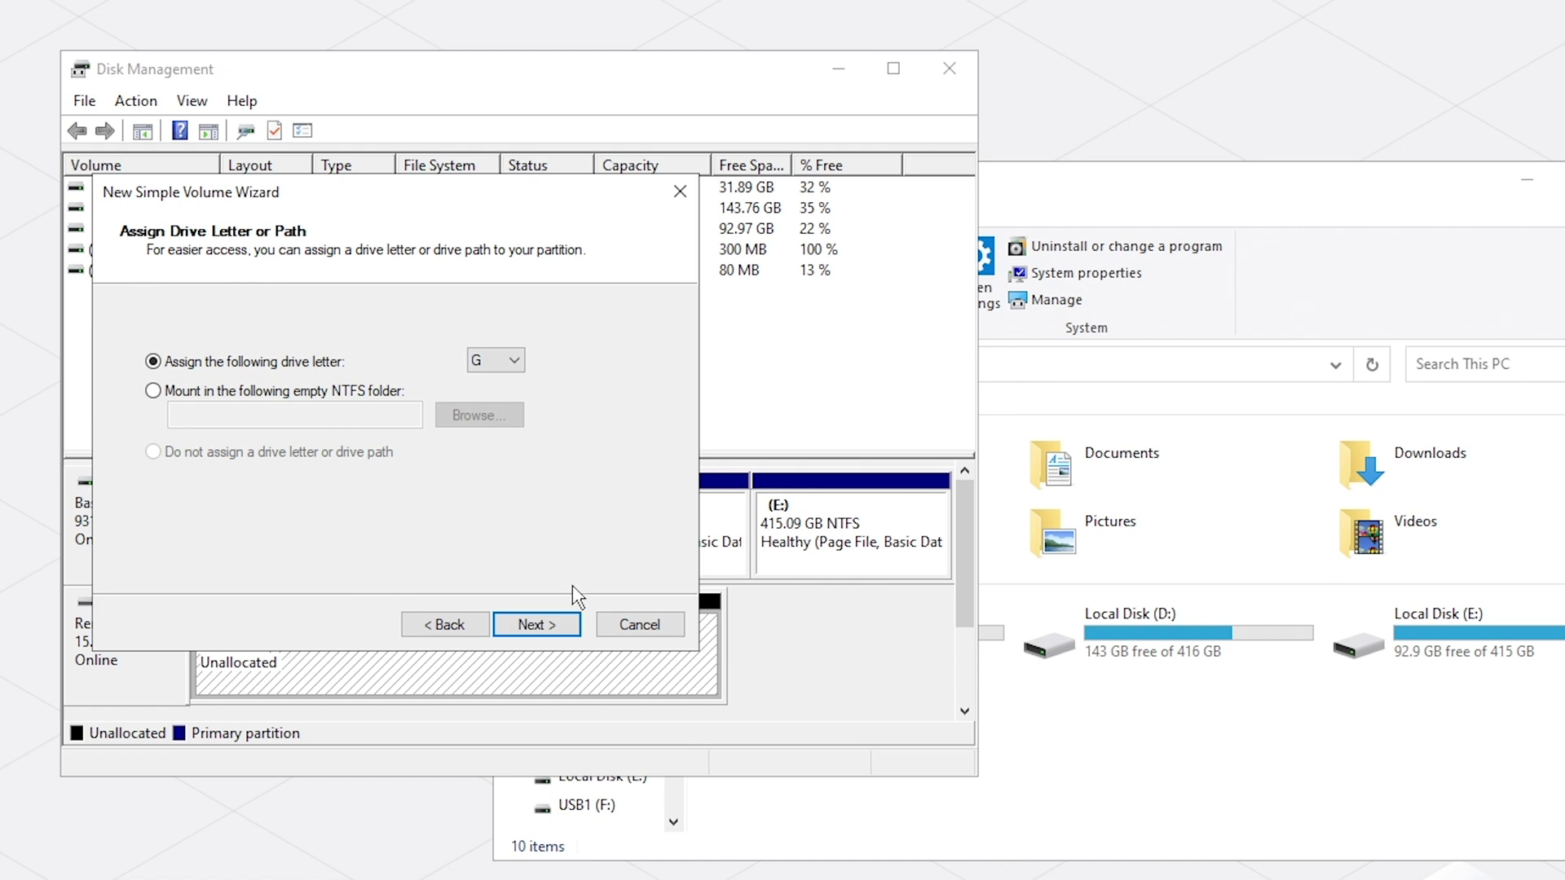
pyautogui.click(550, 625)
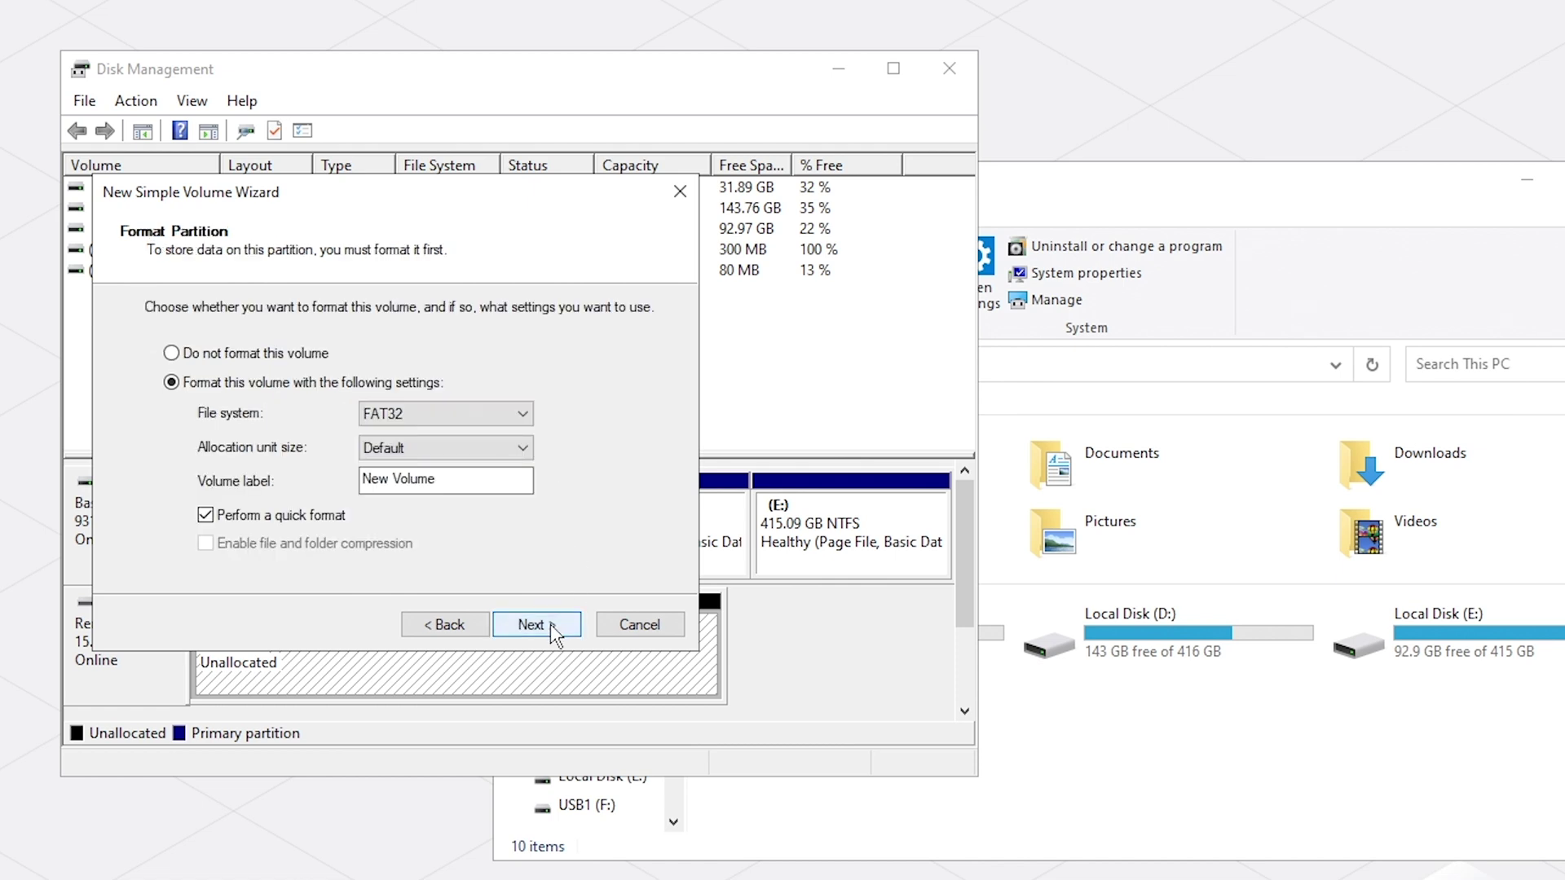
pyautogui.click(550, 624)
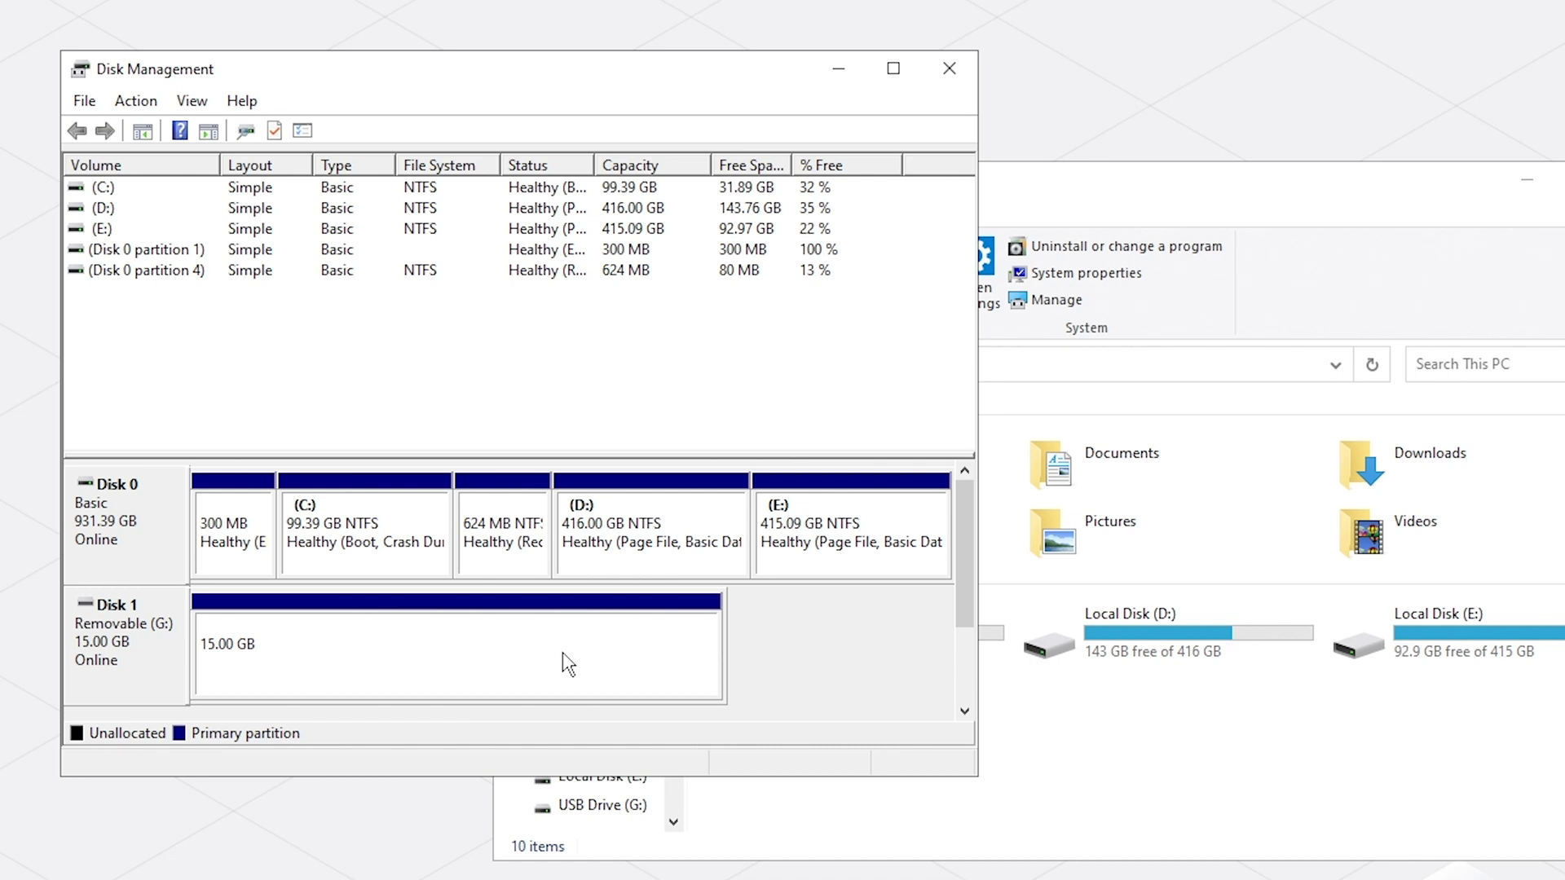
pyautogui.click(1041, 752)
# Step: Refresh This PC and bring up the Win+X quick list of system tools
pyautogui.rightClick(1089, 722)
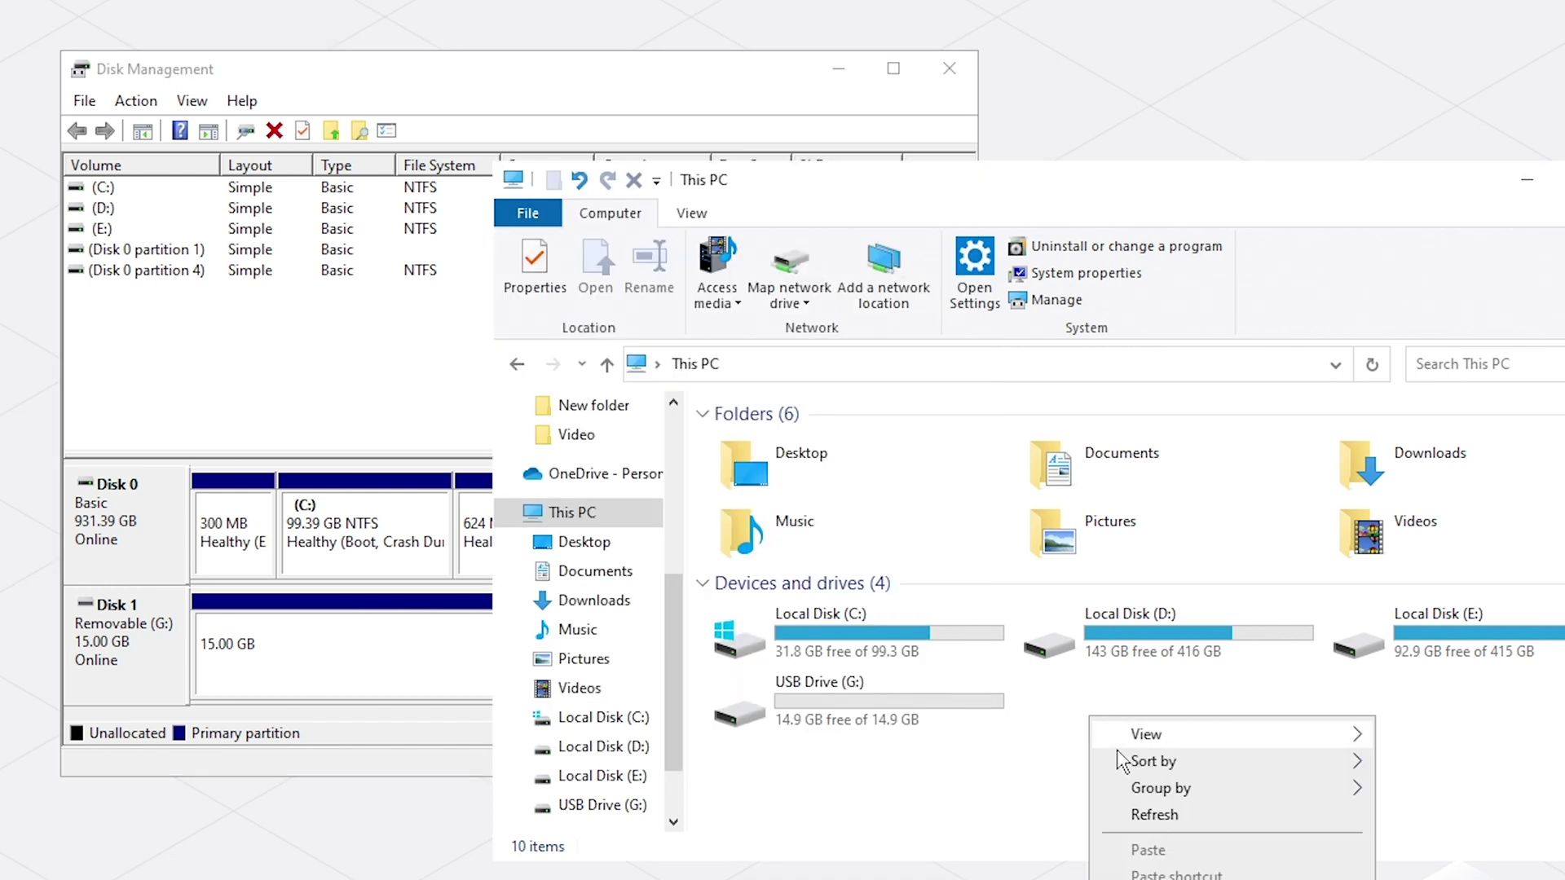
pyautogui.click(1176, 825)
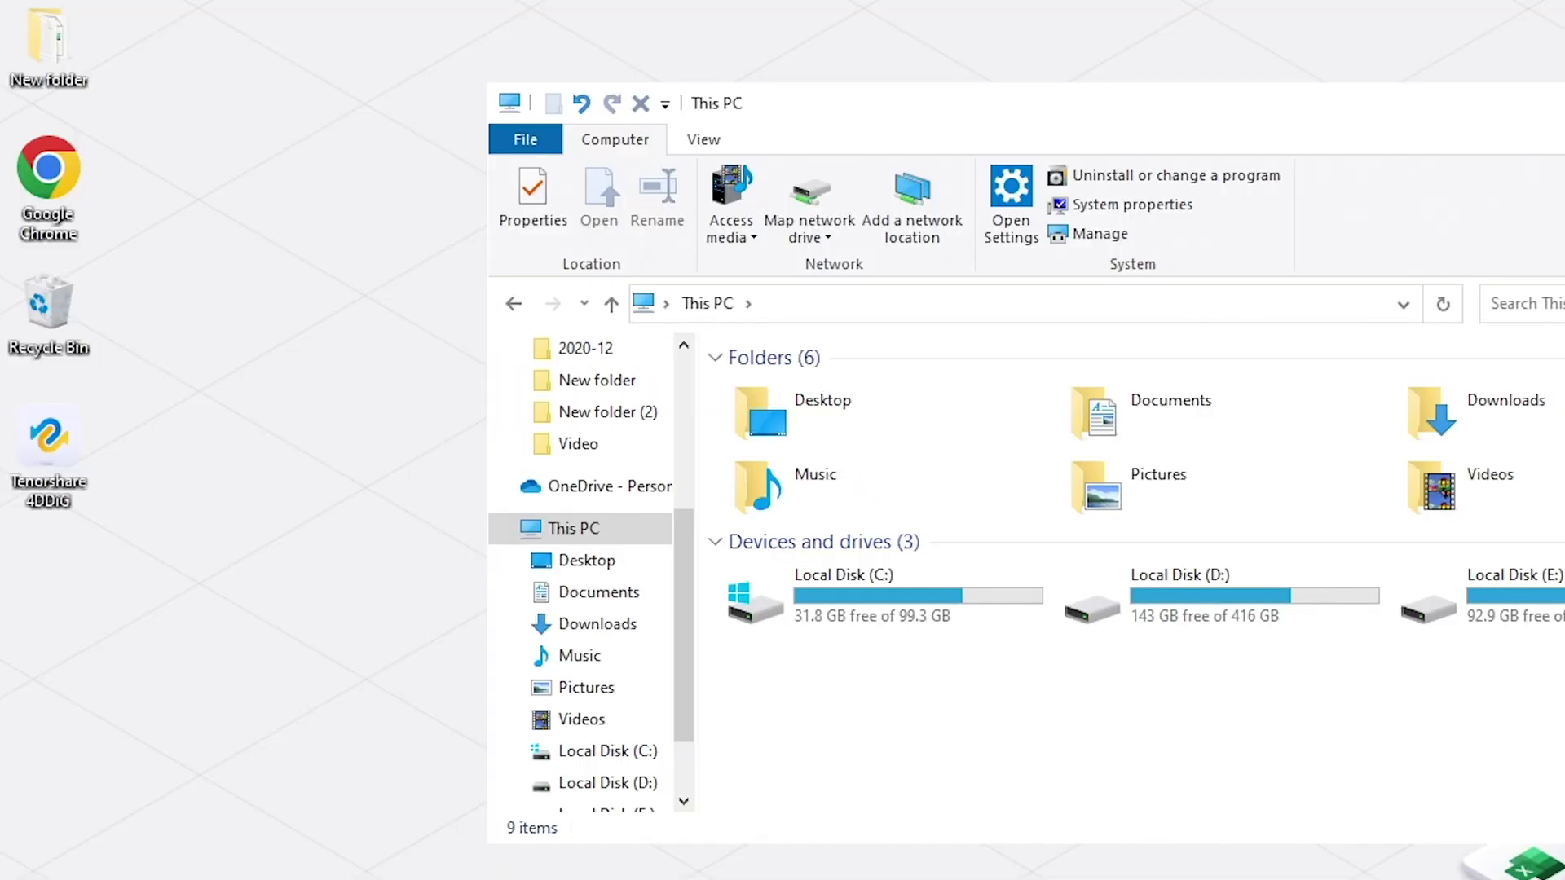
pyautogui.press('super+x')
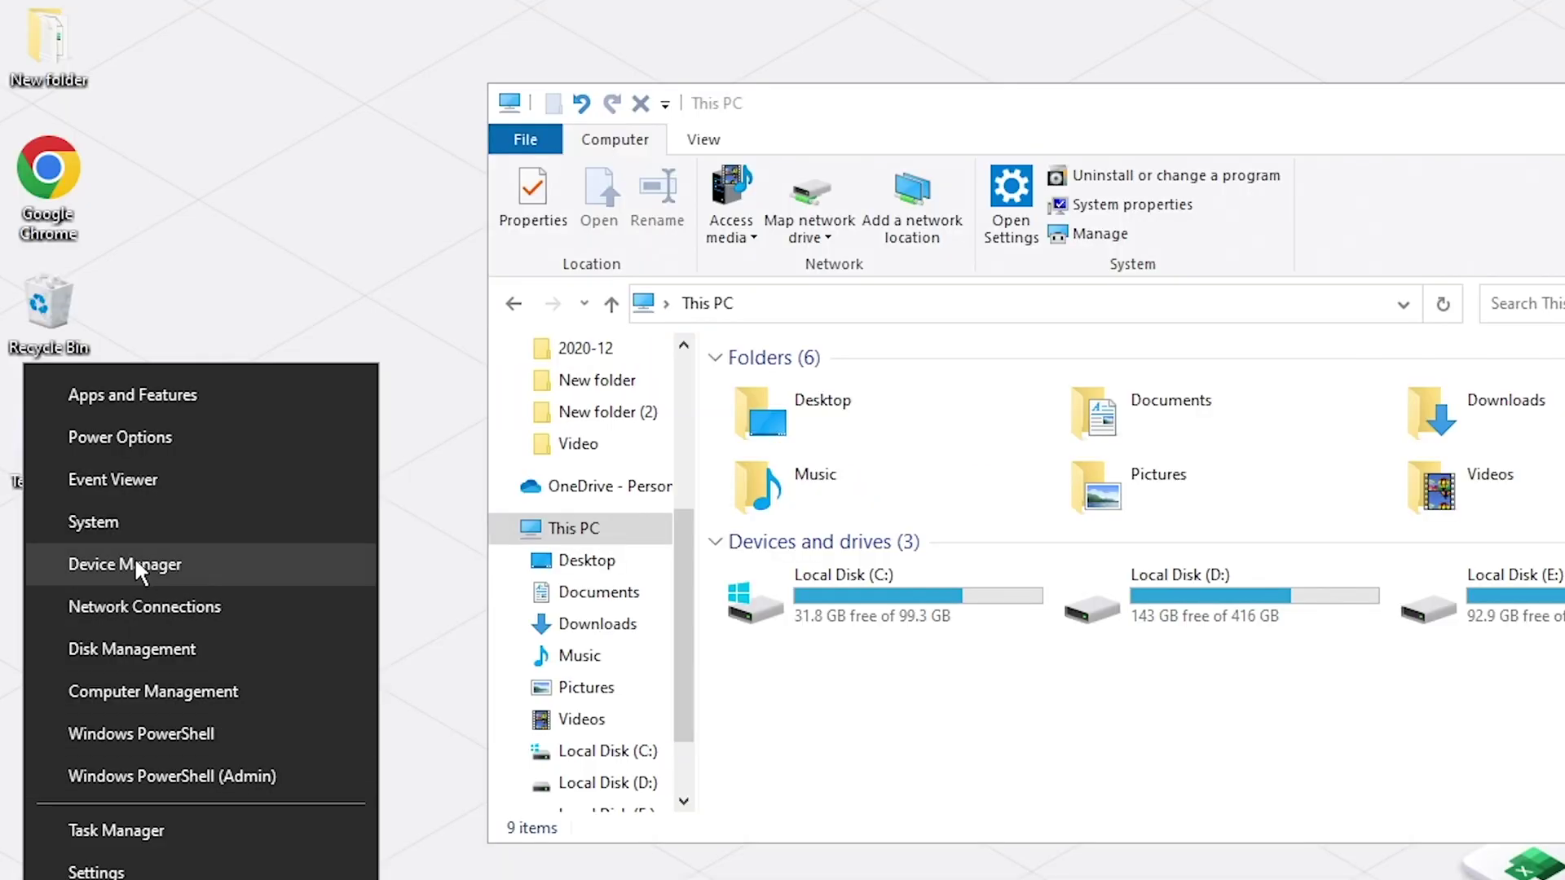
# Step: Open the properties of USB Root Hub (USB 3.0) under Universal Serial Bus controllers
pyautogui.click(236, 567)
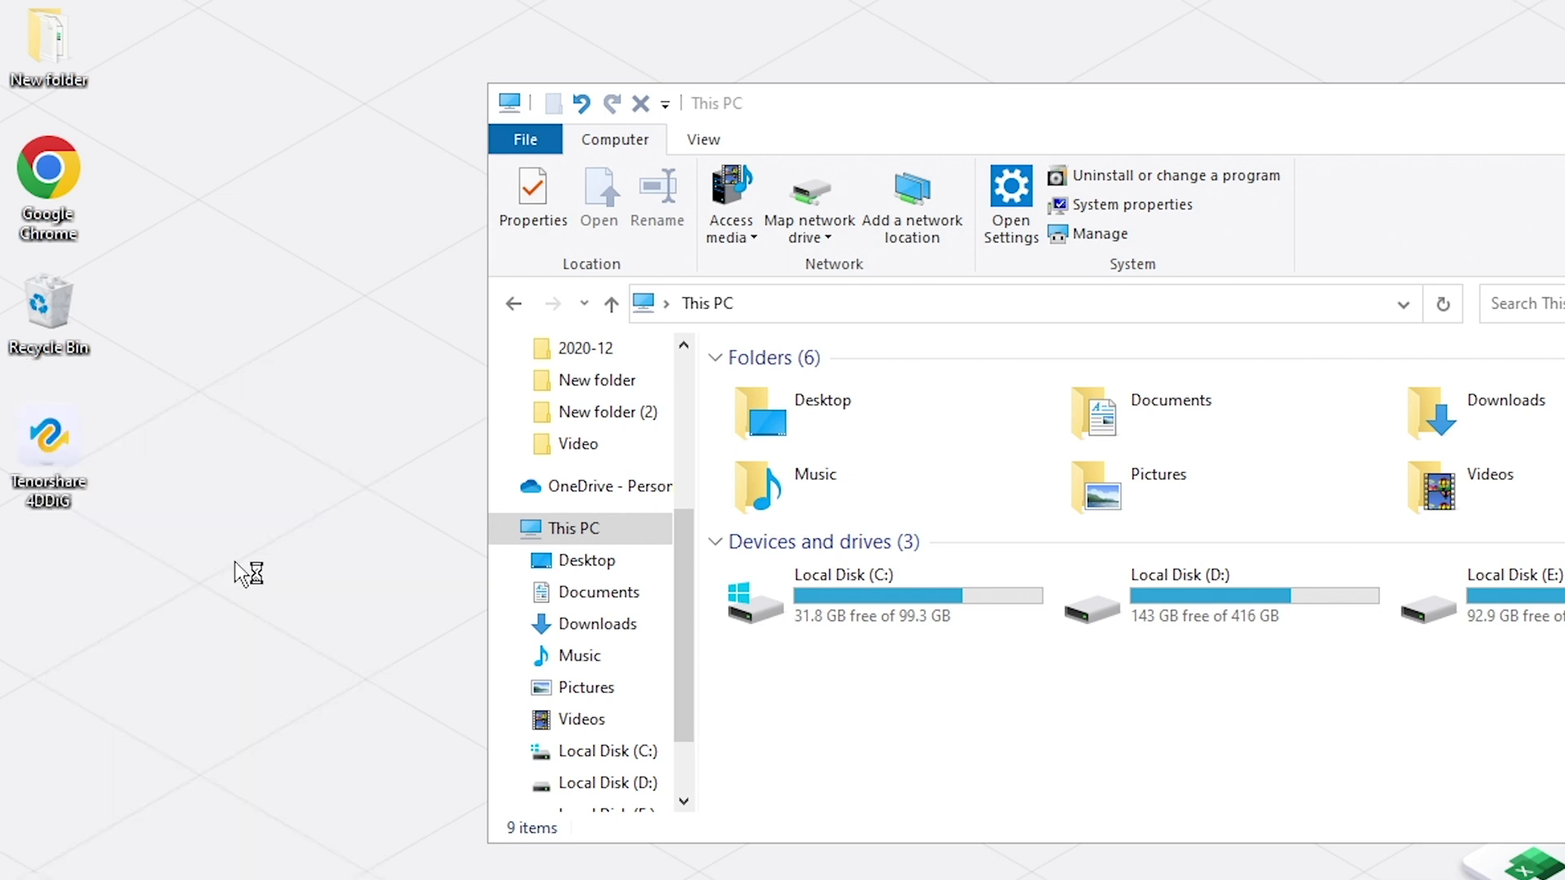
pyautogui.click(159, 629)
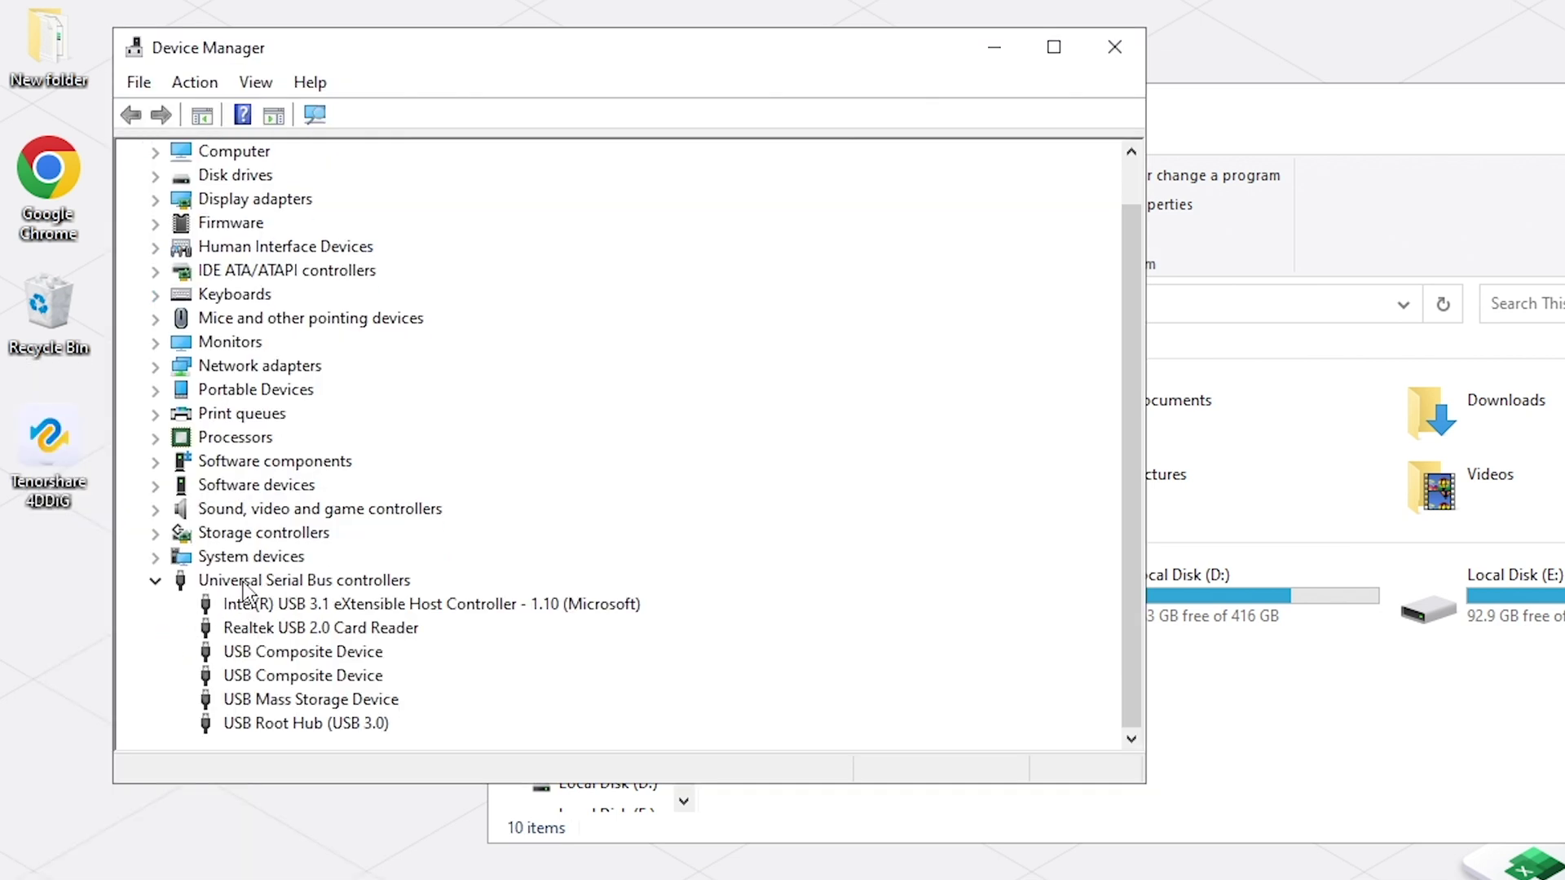
pyautogui.click(297, 724)
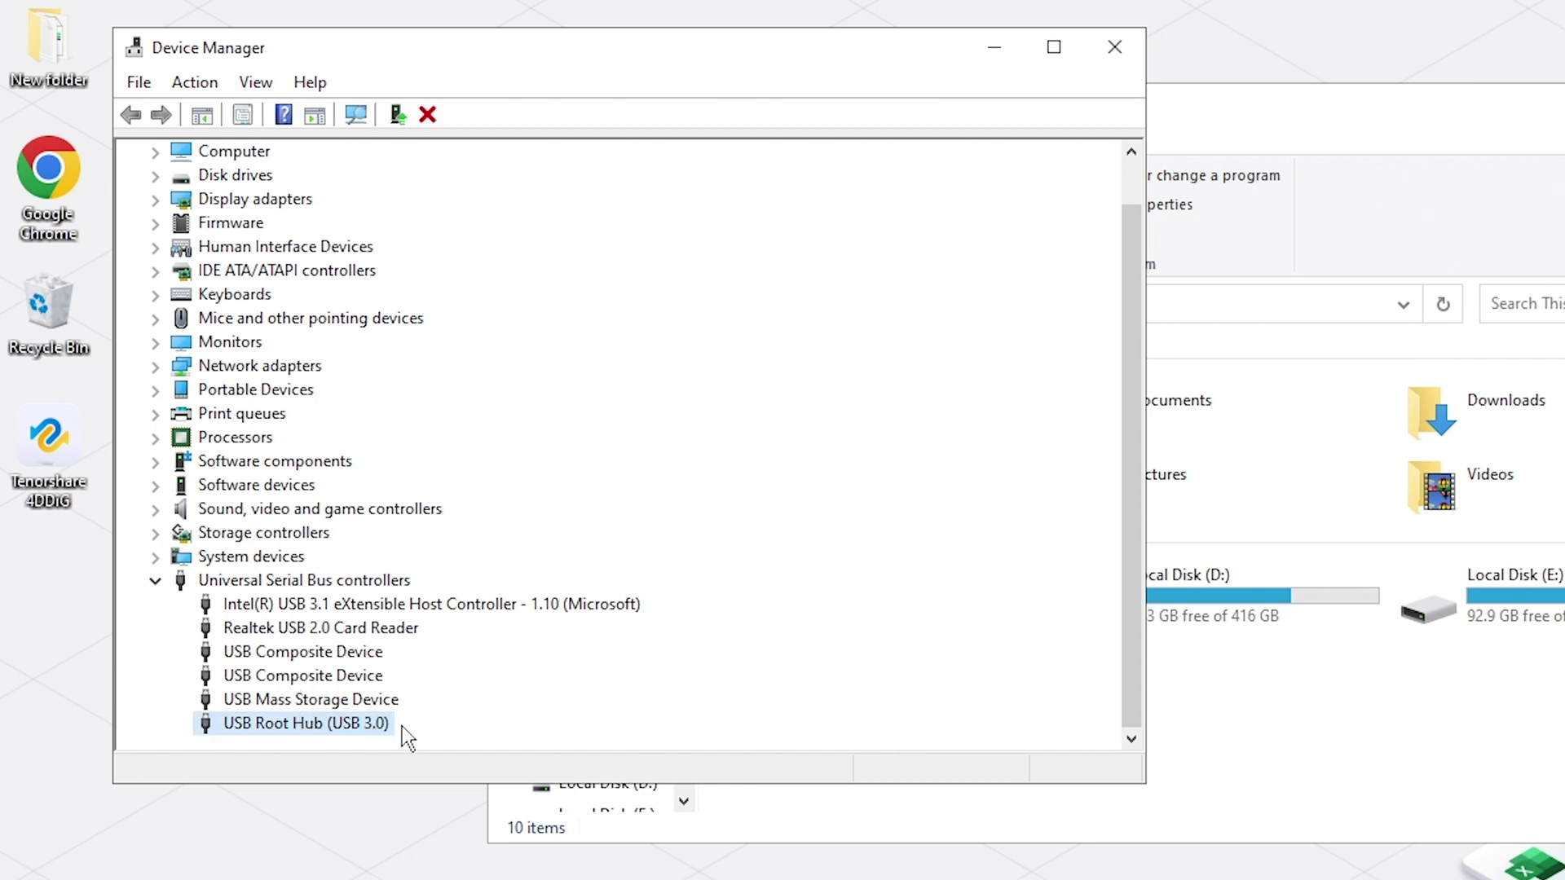
pyautogui.rightClick(344, 729)
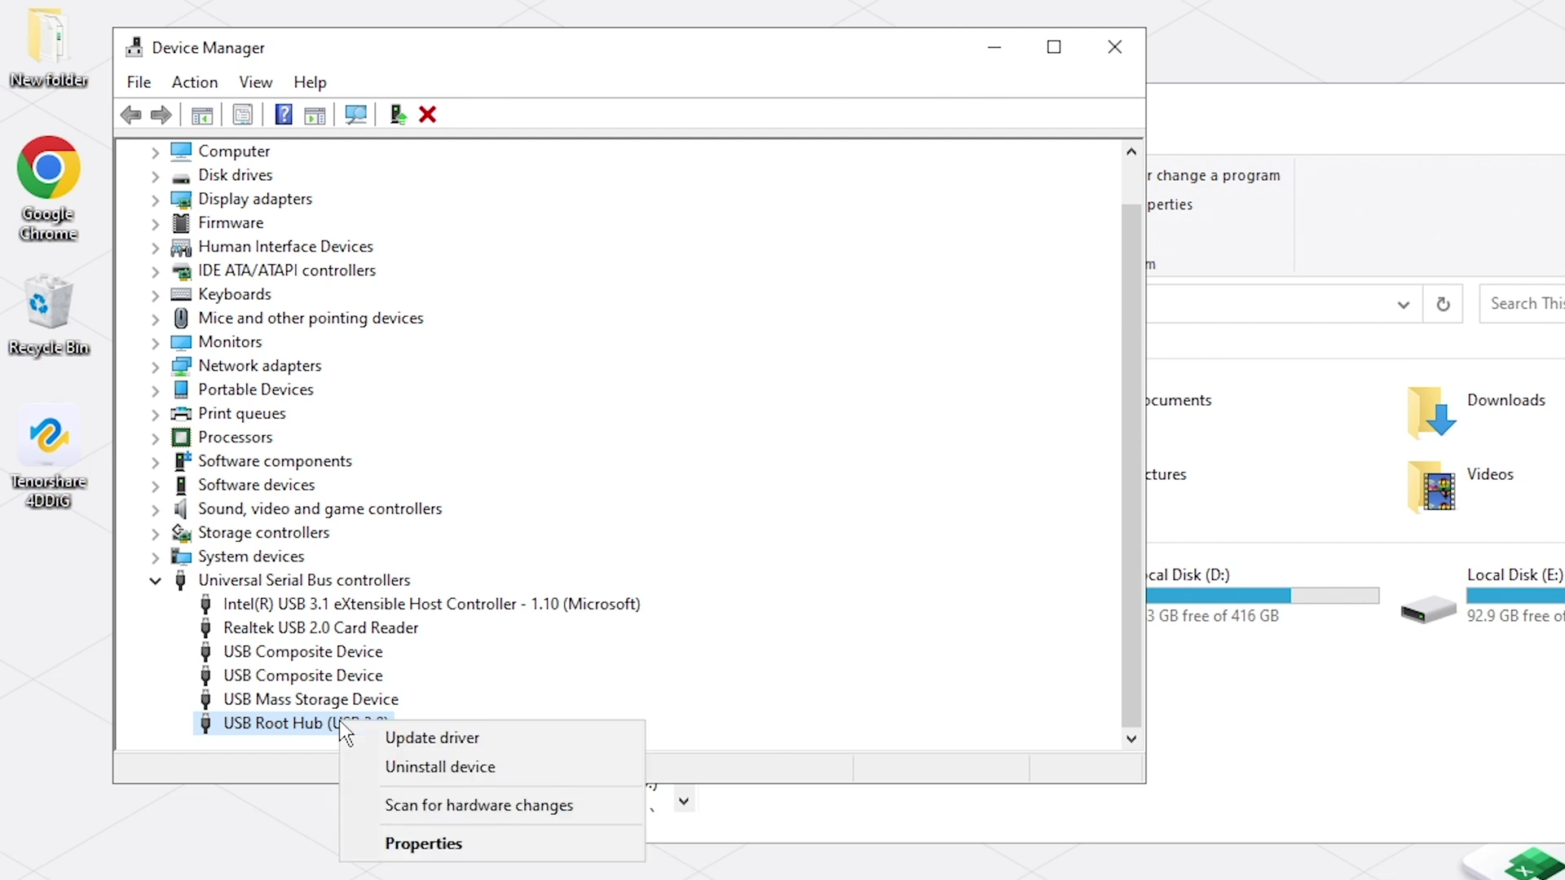
pyautogui.click(440, 842)
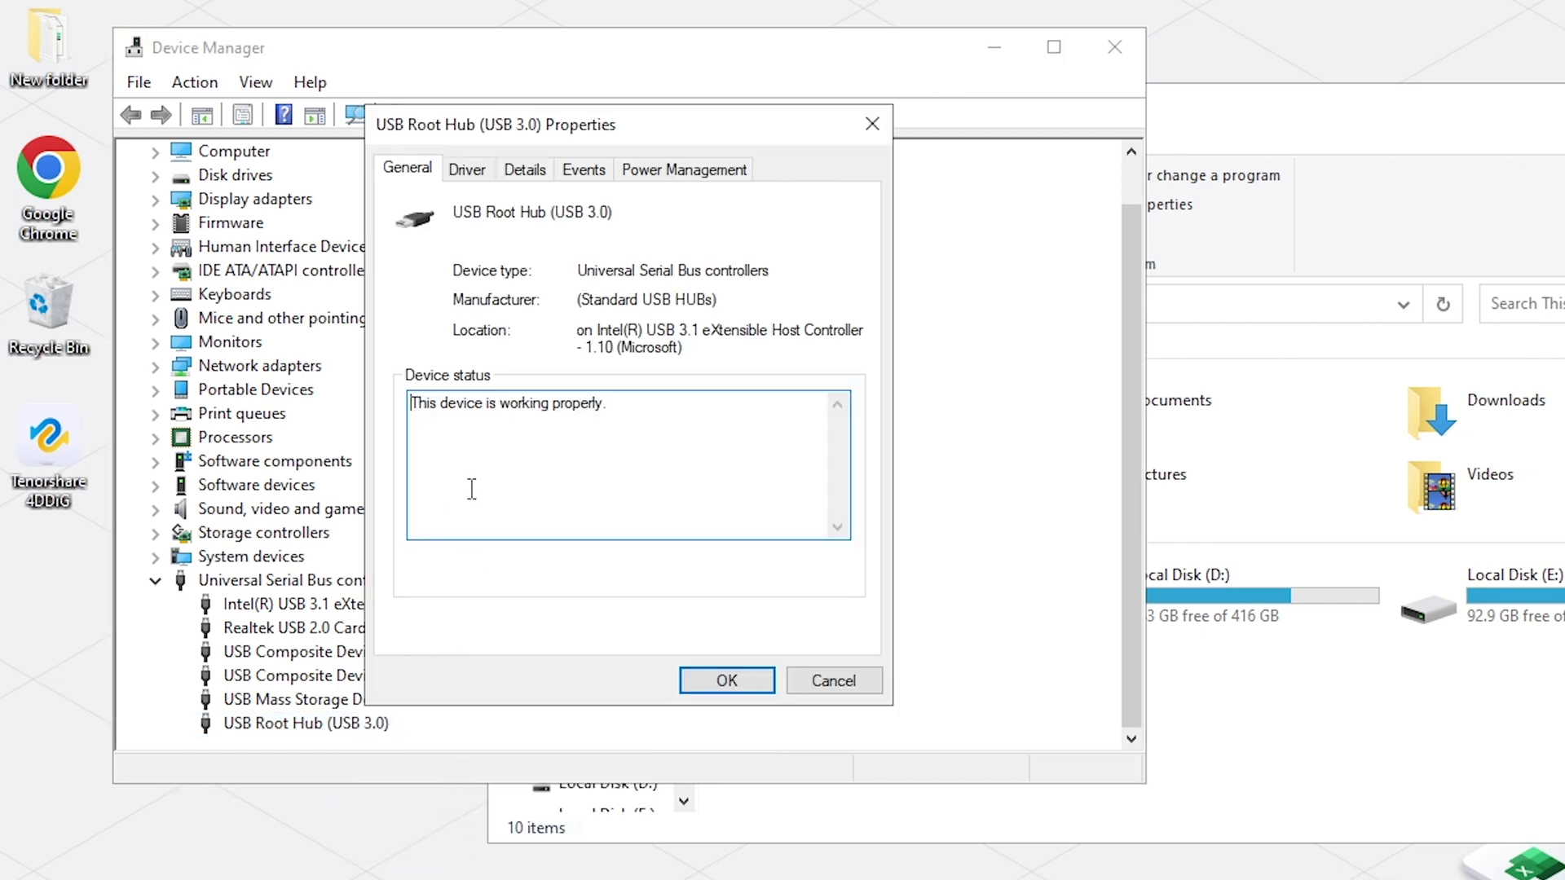
# Step: Disable power saving on the hub's Power Management page and return to This PC
pyautogui.click(712, 172)
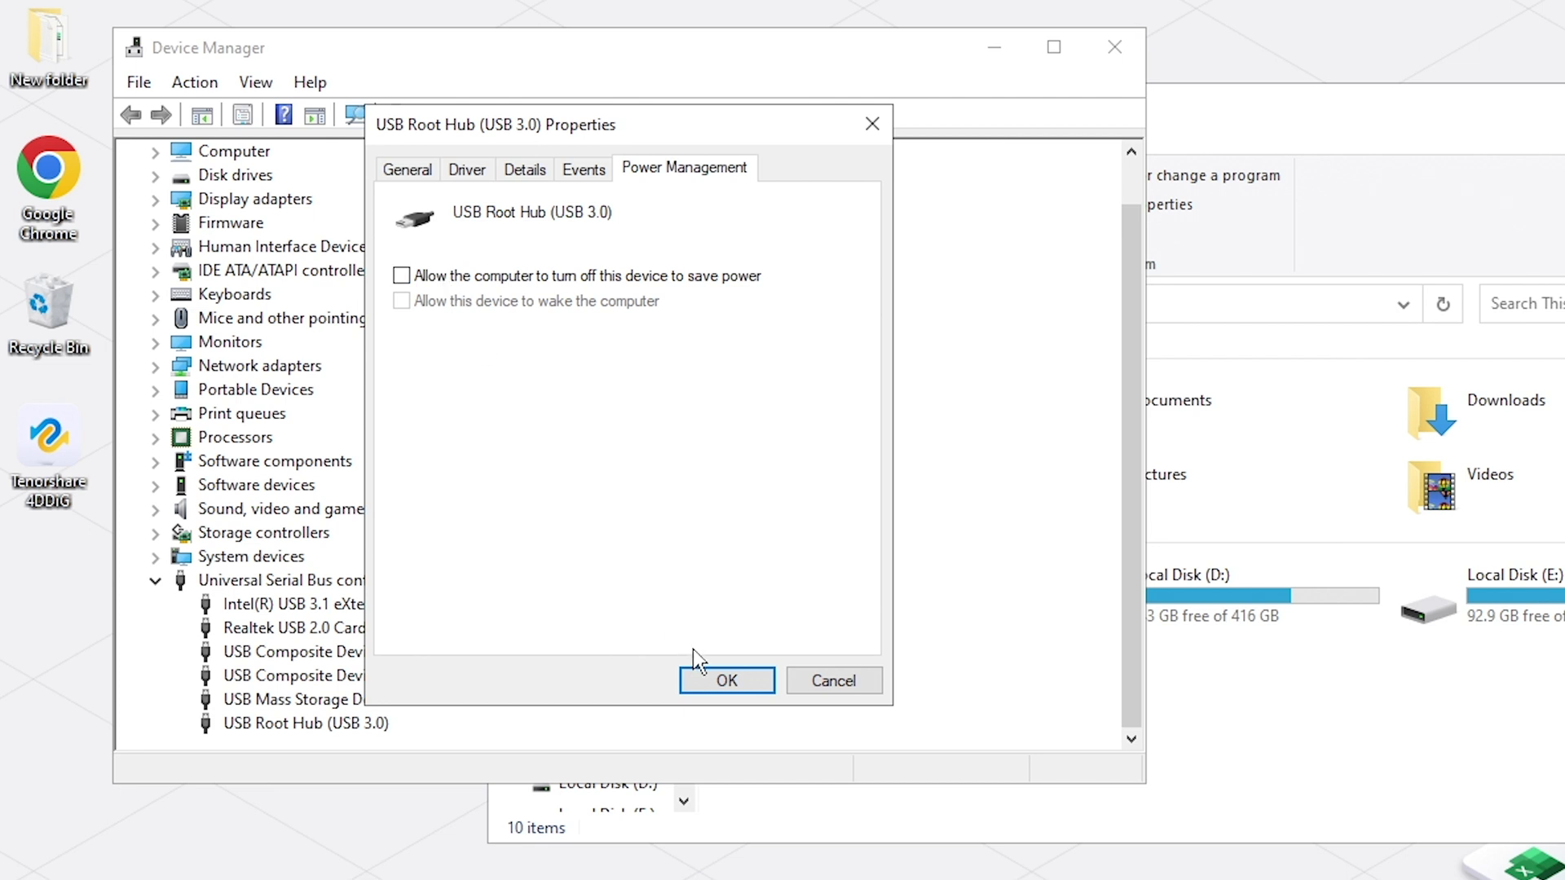
pyautogui.click(726, 681)
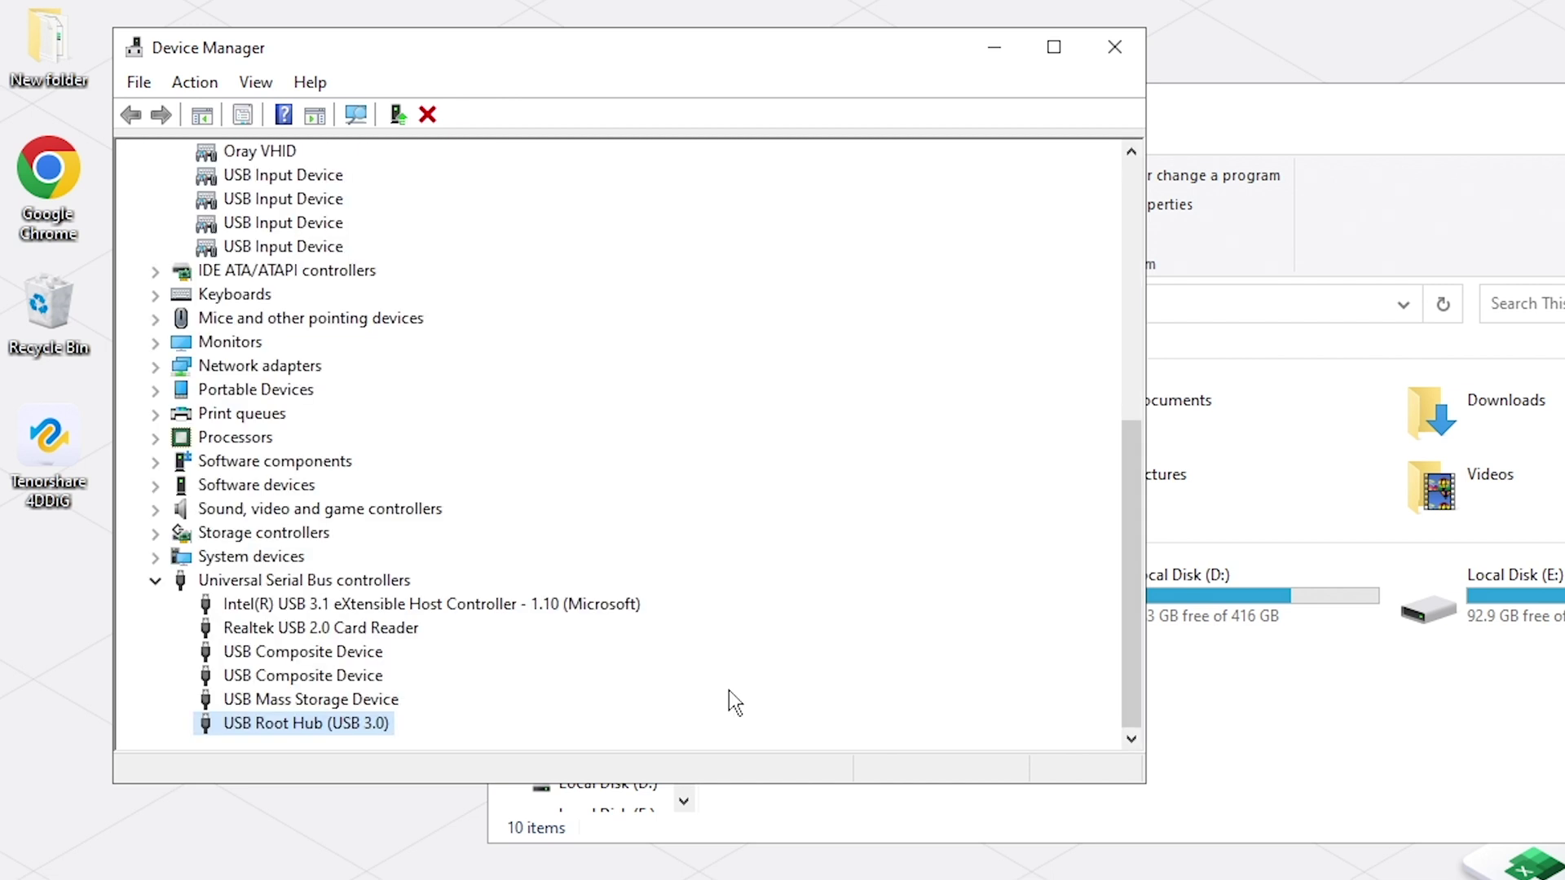
pyautogui.click(1286, 777)
# Step: Refresh the desktop so USB1 (F:) appears and open the drive
pyautogui.rightClick(1191, 761)
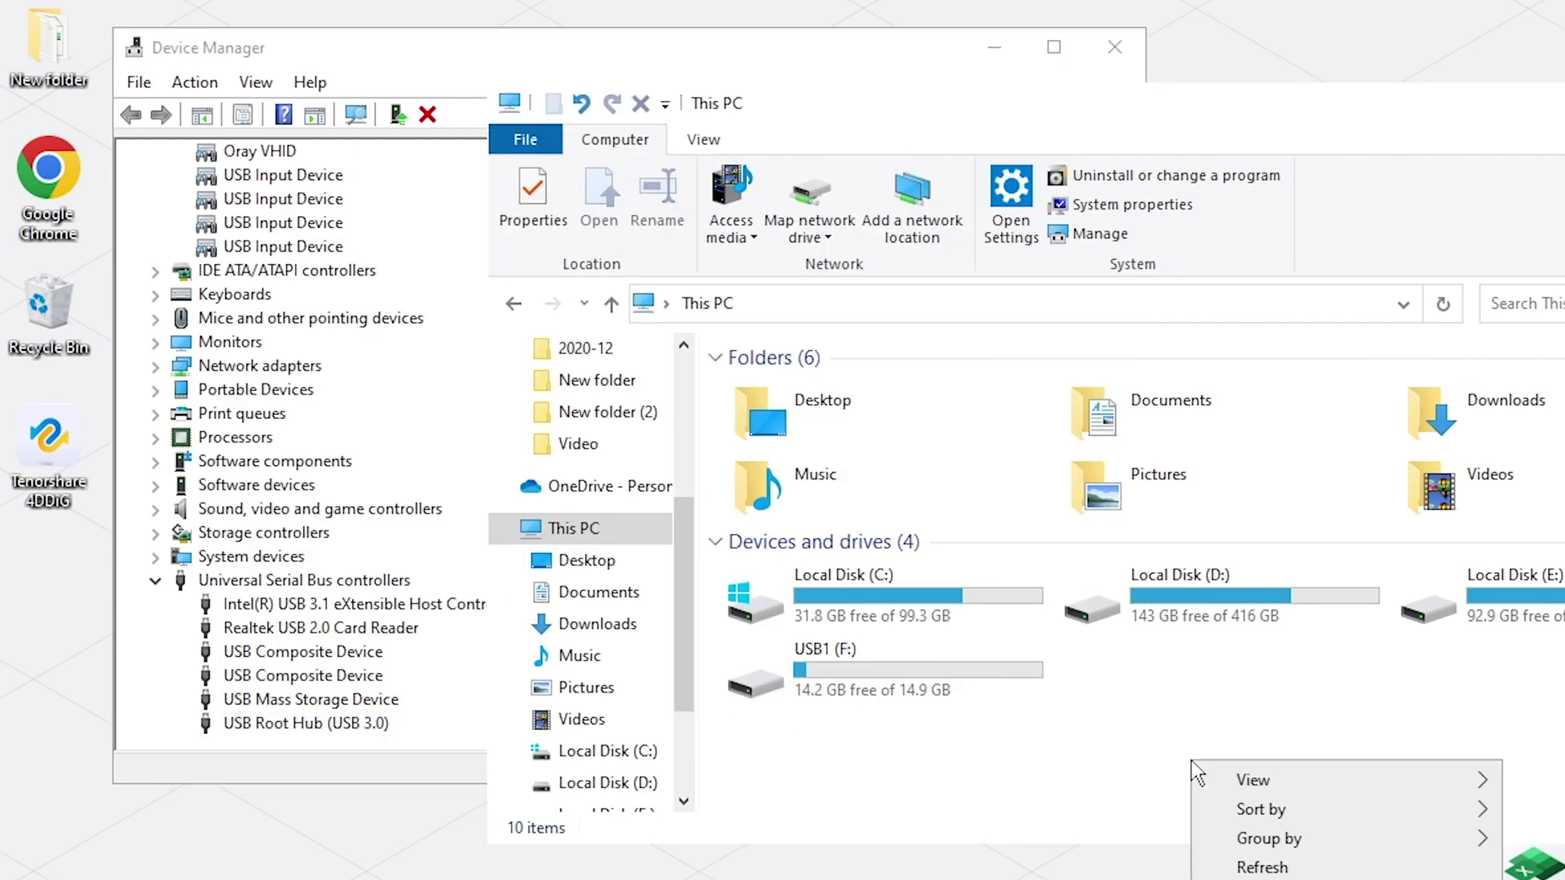
pyautogui.click(1275, 868)
pyautogui.doubleClick(881, 669)
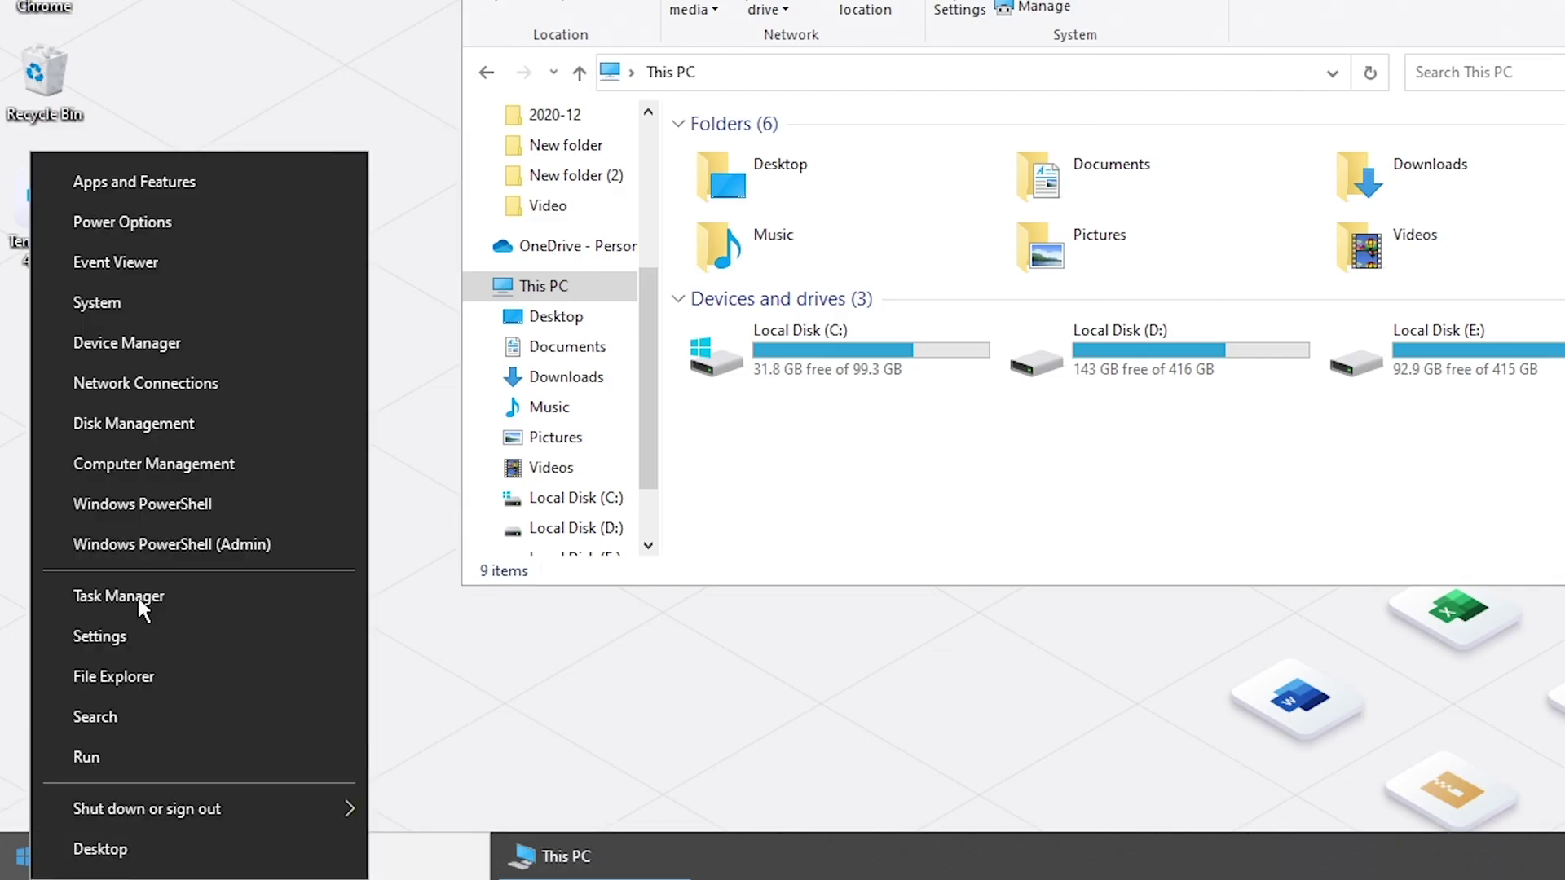
# Step: Update the Teclast CoolFlash USB3.1 USB Device driver, letting Windows search automatically
pyautogui.click(202, 350)
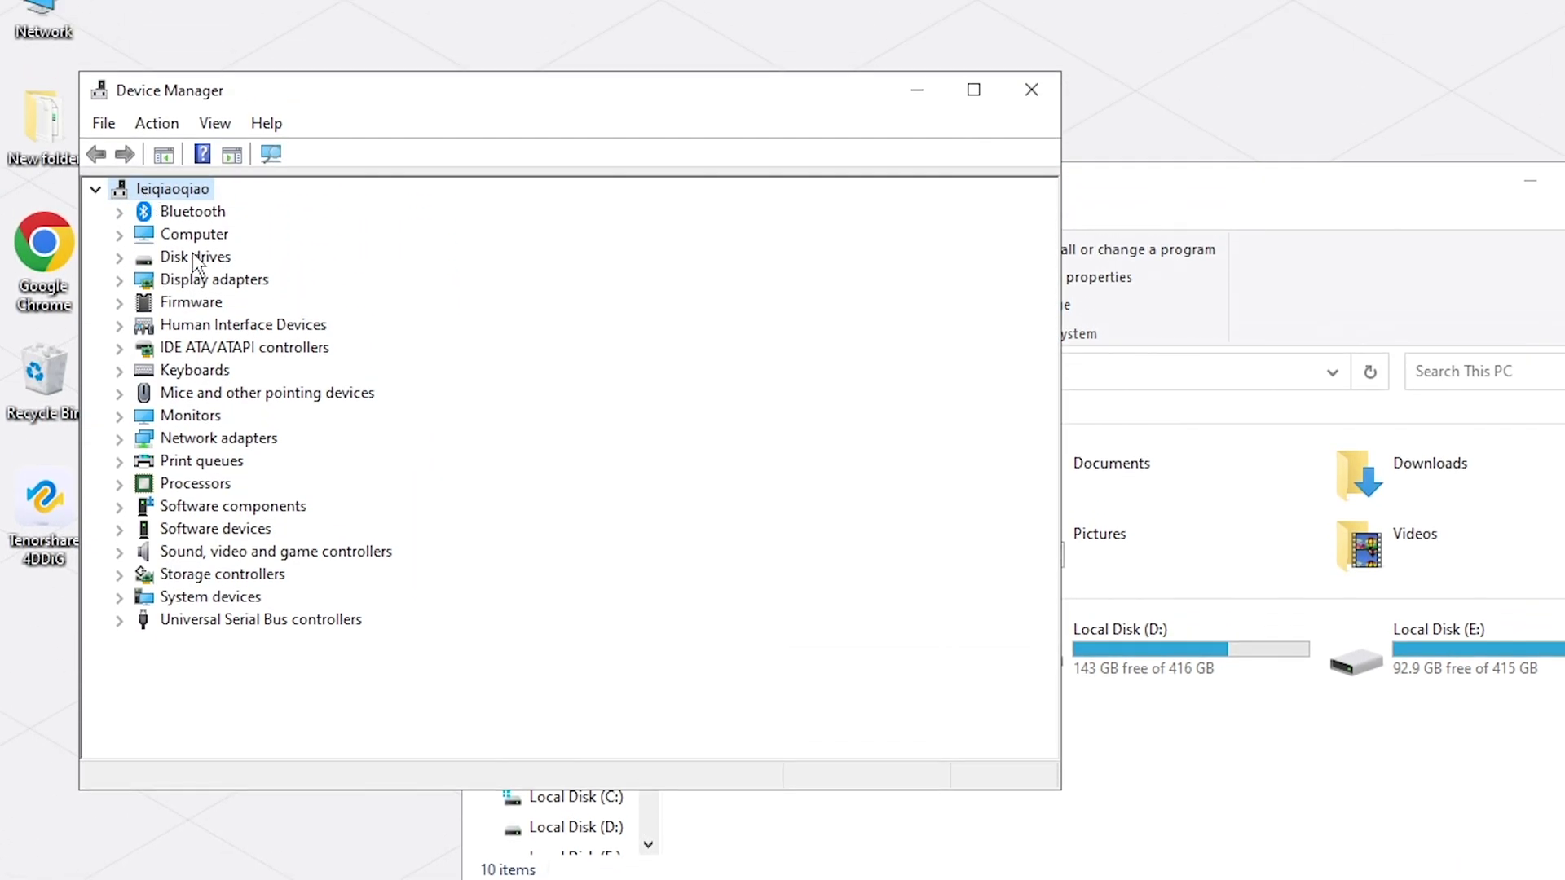
pyautogui.doubleClick(192, 255)
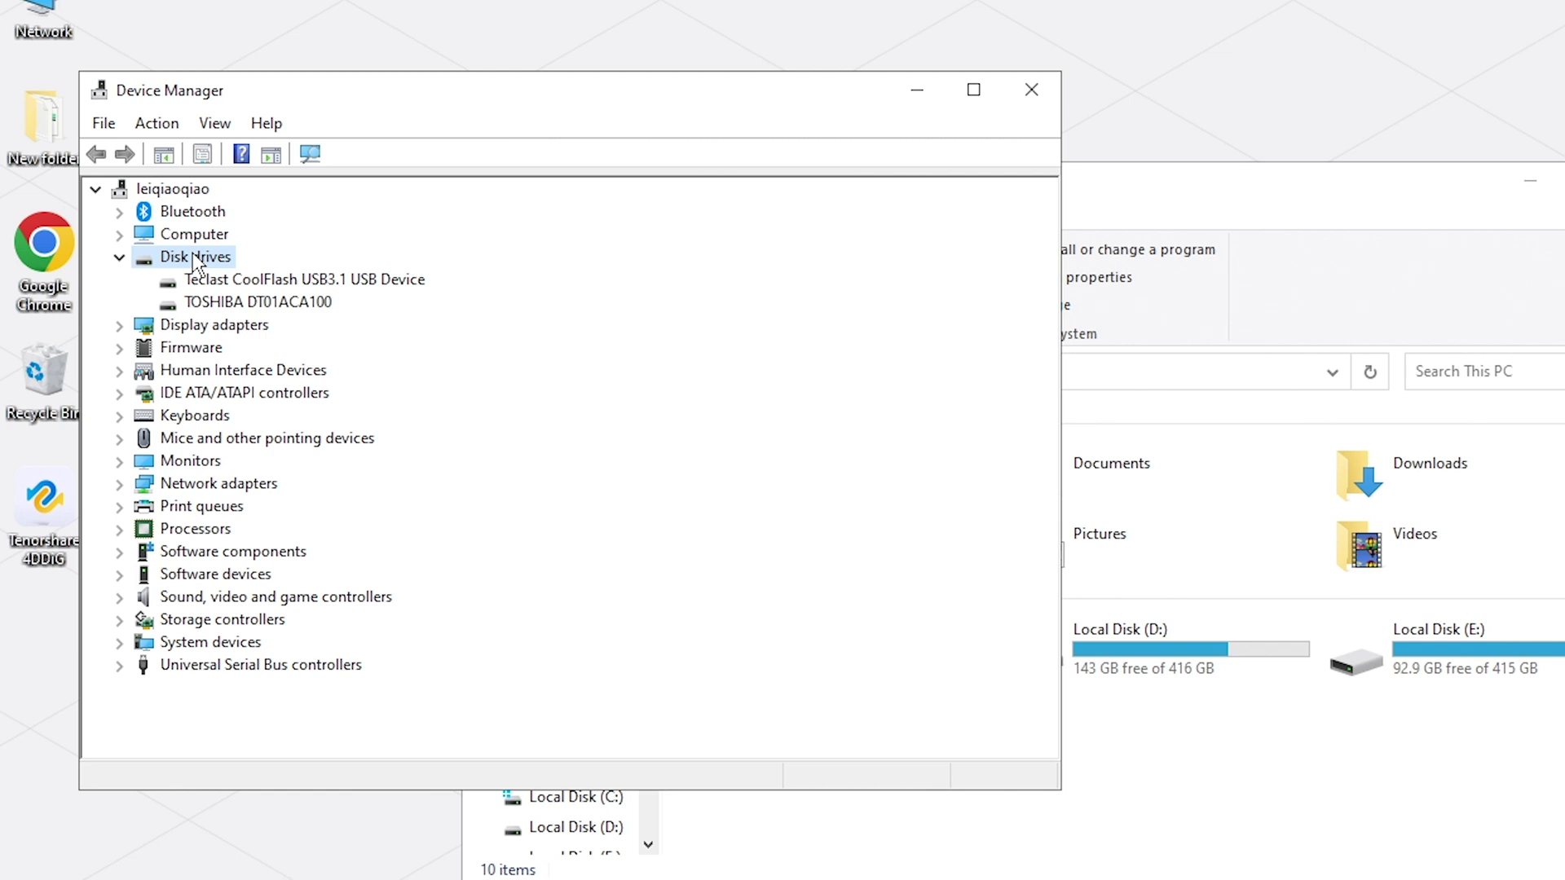
pyautogui.rightClick(208, 277)
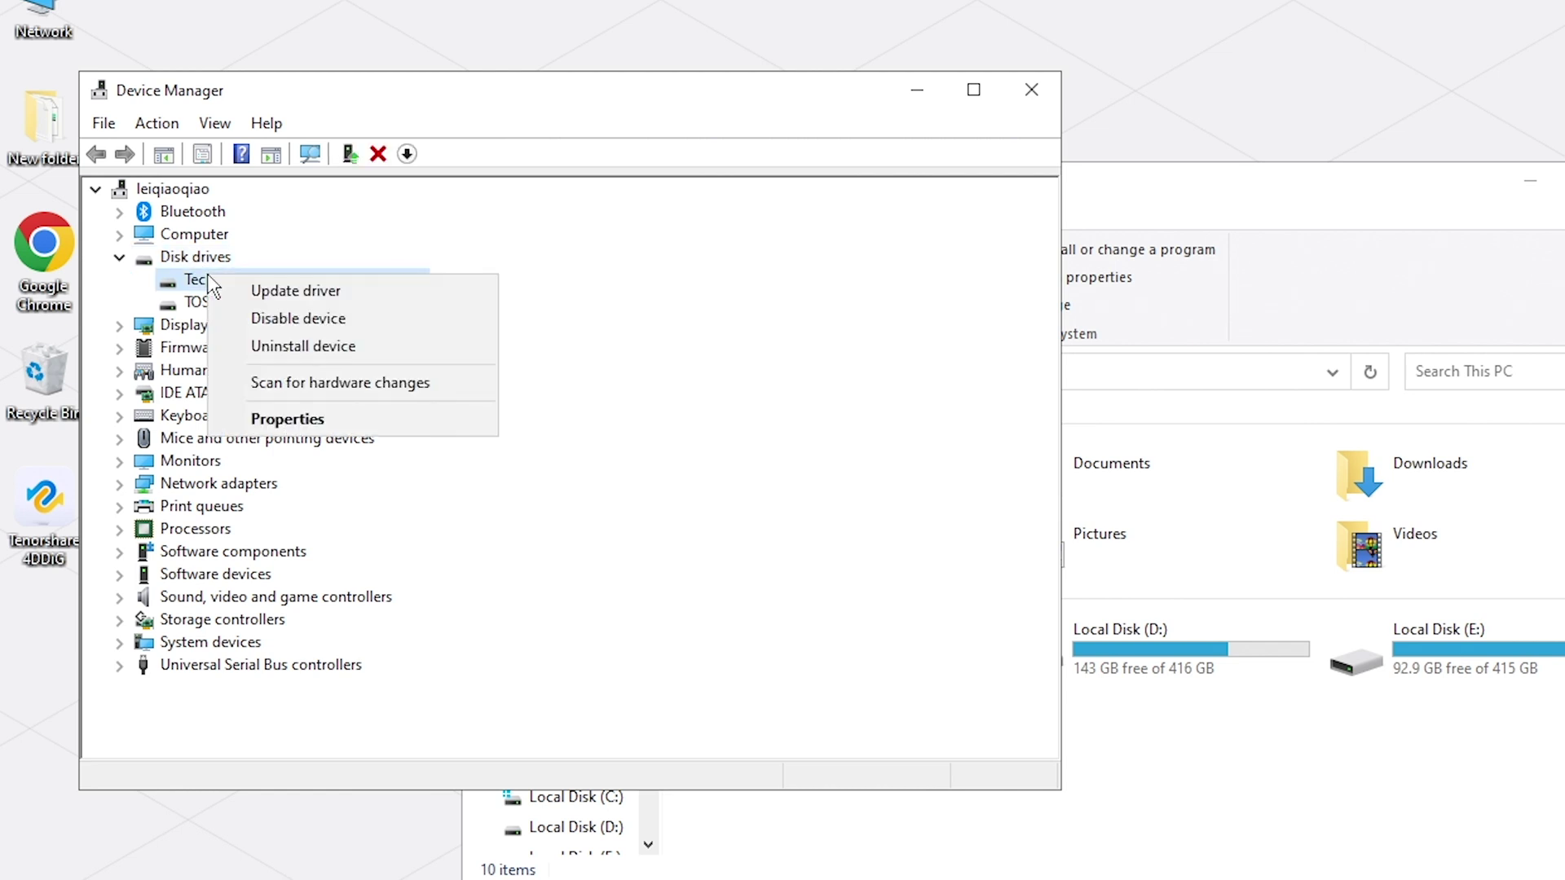
pyautogui.click(297, 290)
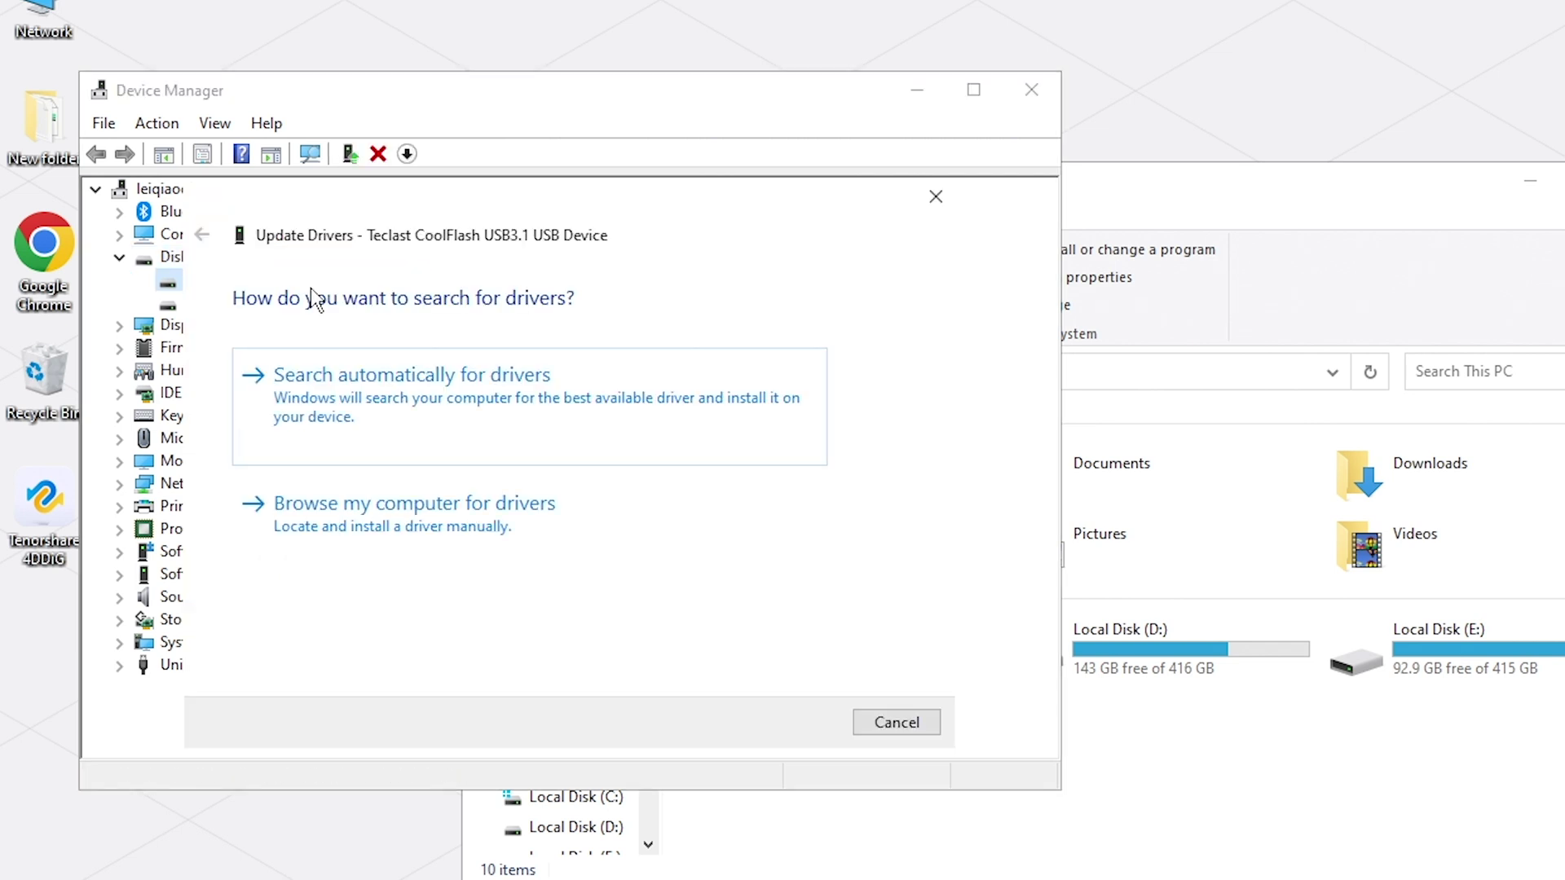
pyautogui.click(599, 429)
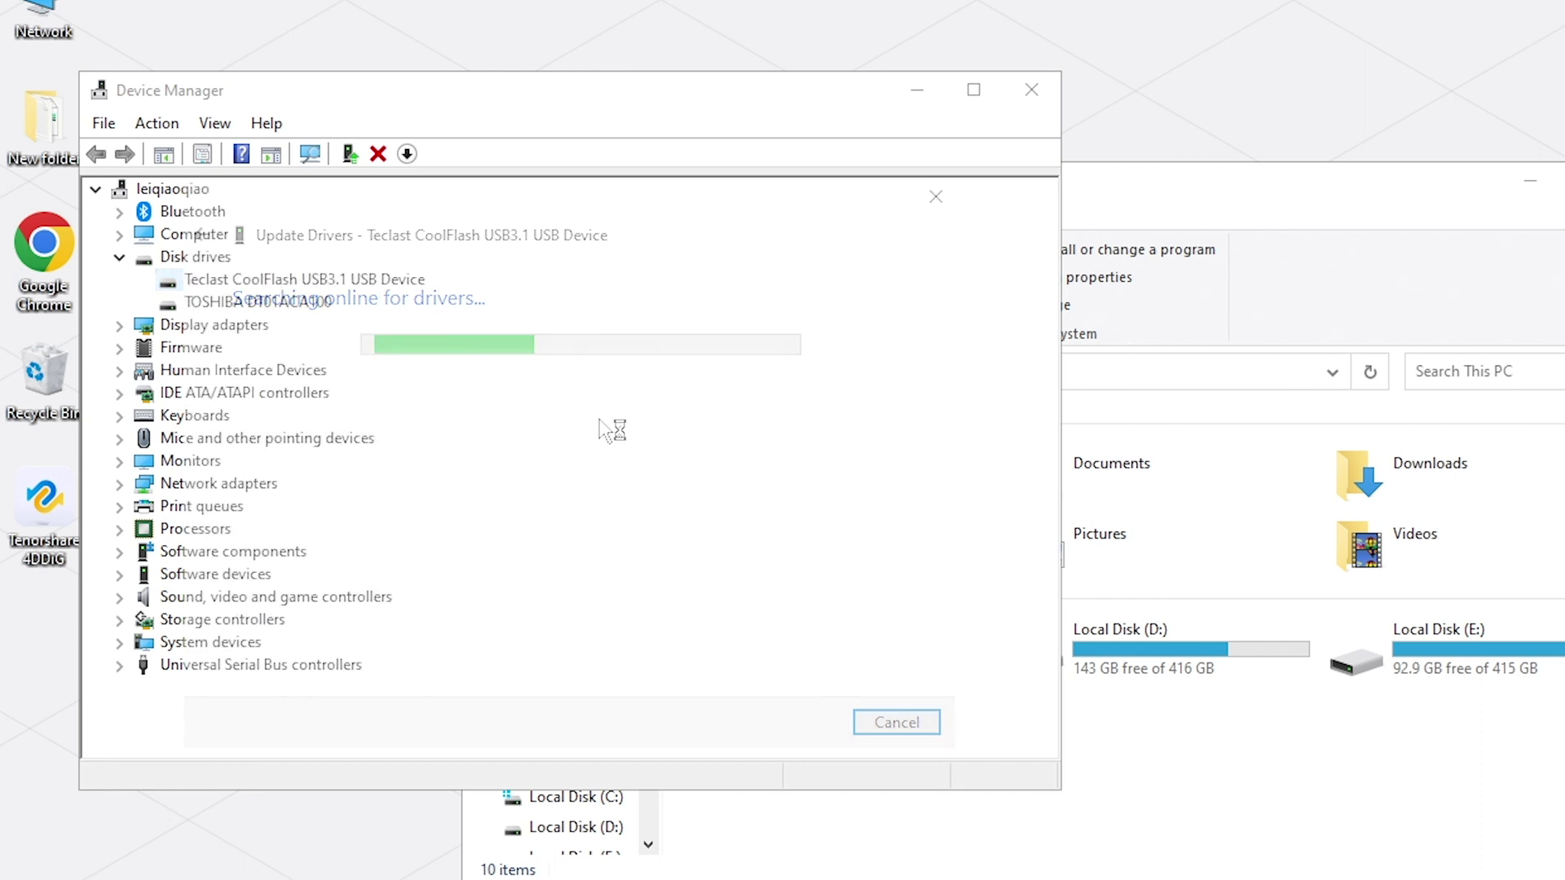
pyautogui.click(1377, 814)
pyautogui.click(419, 199)
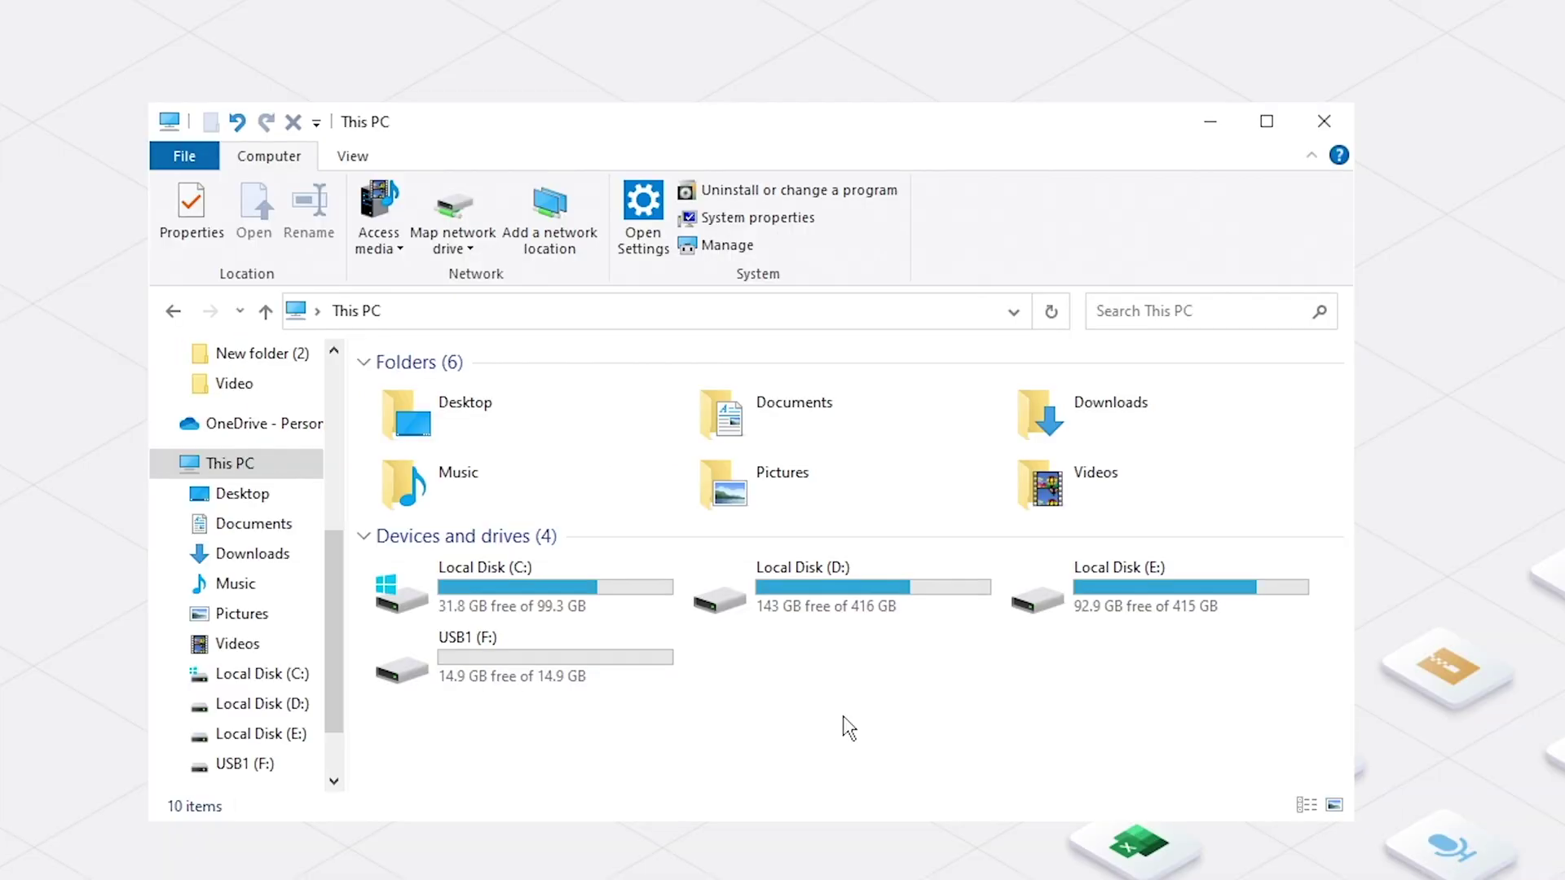
# Step: Refresh the desktop and open the empty USB1 (F:) drive, then reposition the window
pyautogui.rightClick(842, 715)
pyautogui.click(960, 818)
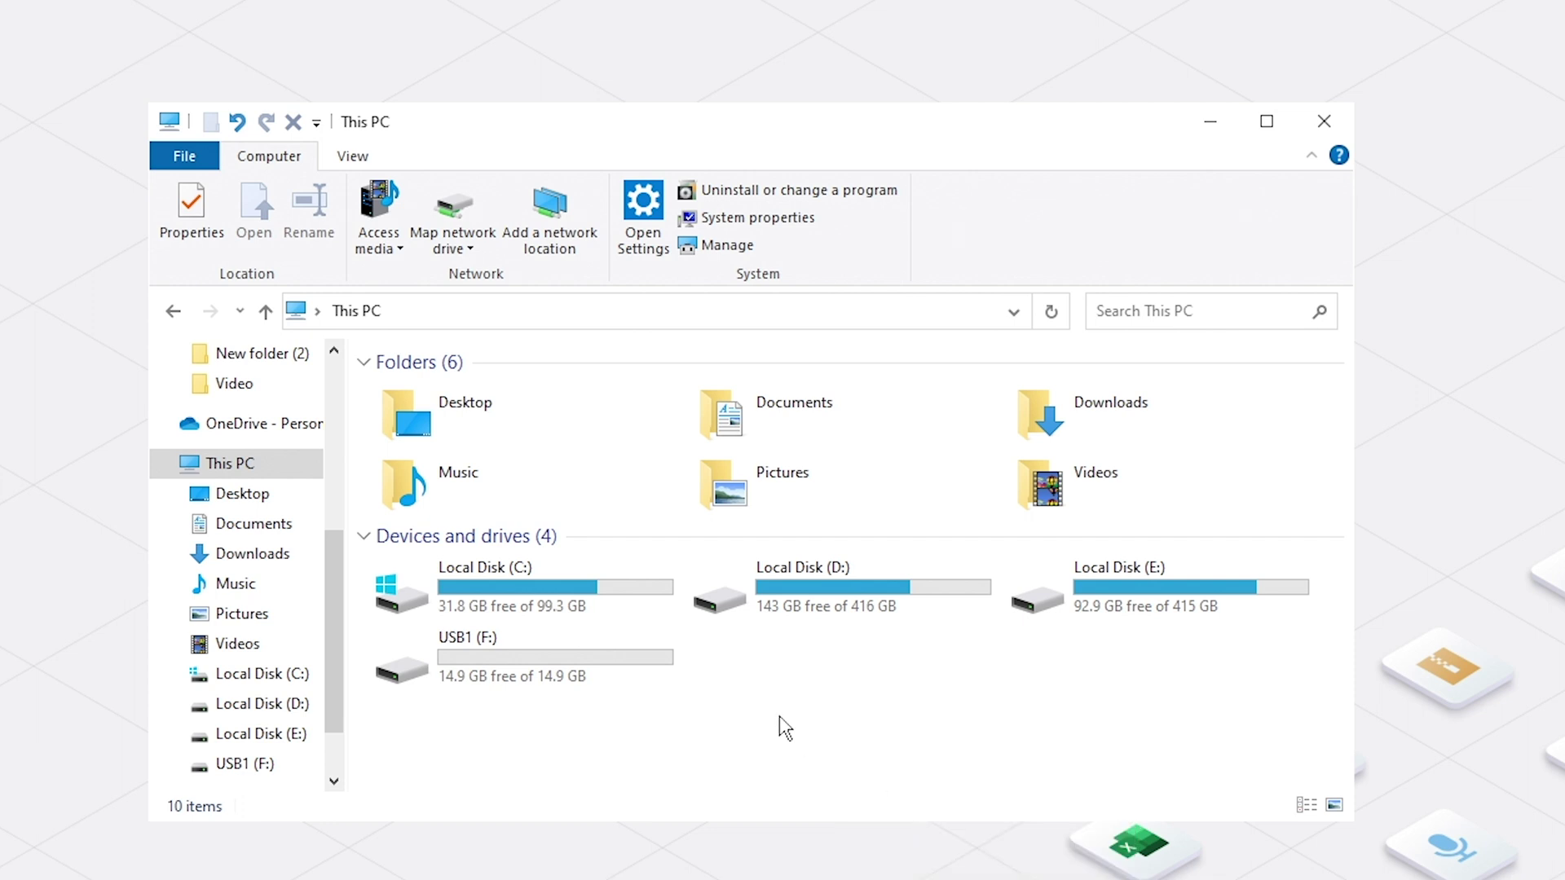
pyautogui.doubleClick(568, 662)
pyautogui.moveTo(1114, 570)
pyautogui.mouseDown()
pyautogui.moveTo(788, 427)
pyautogui.moveTo(488, 366)
pyautogui.mouseUp()
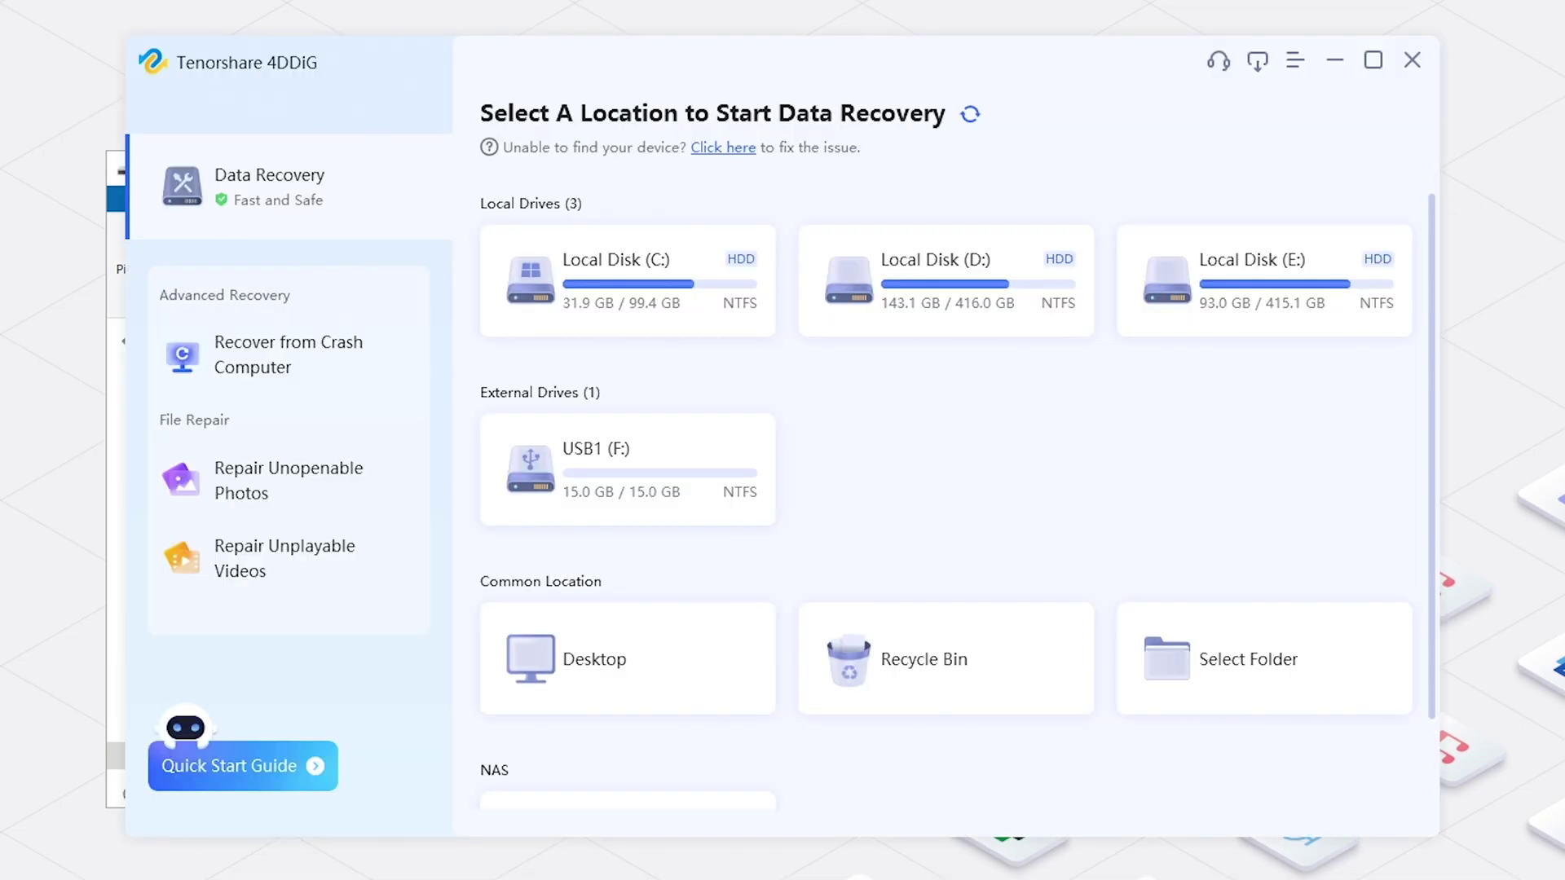
pyautogui.moveTo(628, 469)
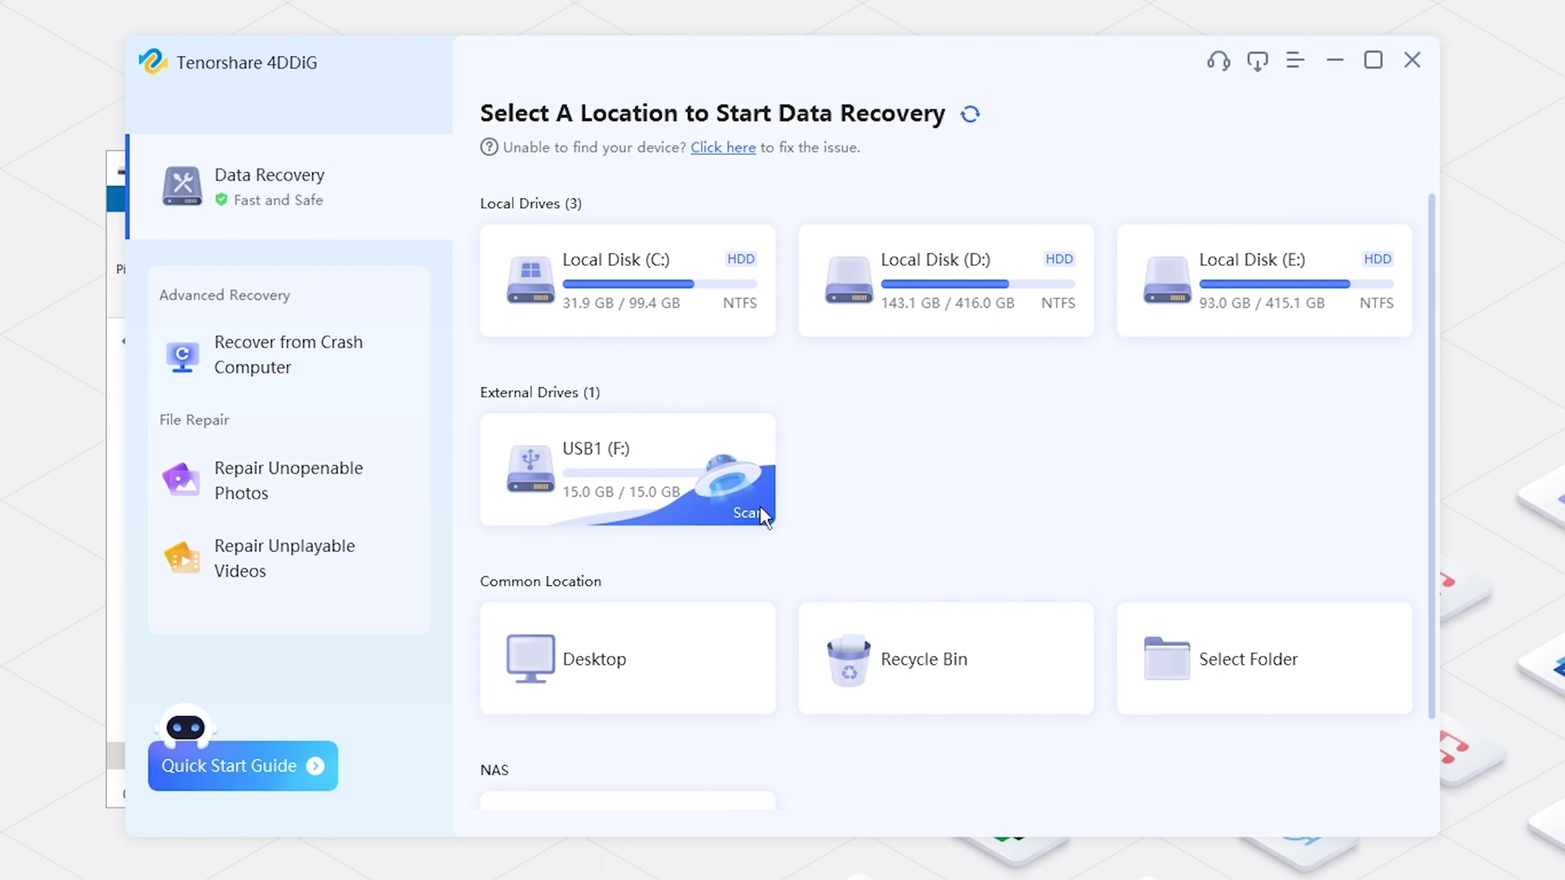
# Step: Scan the USB1 (F:) drive for the selected file types
pyautogui.click(759, 507)
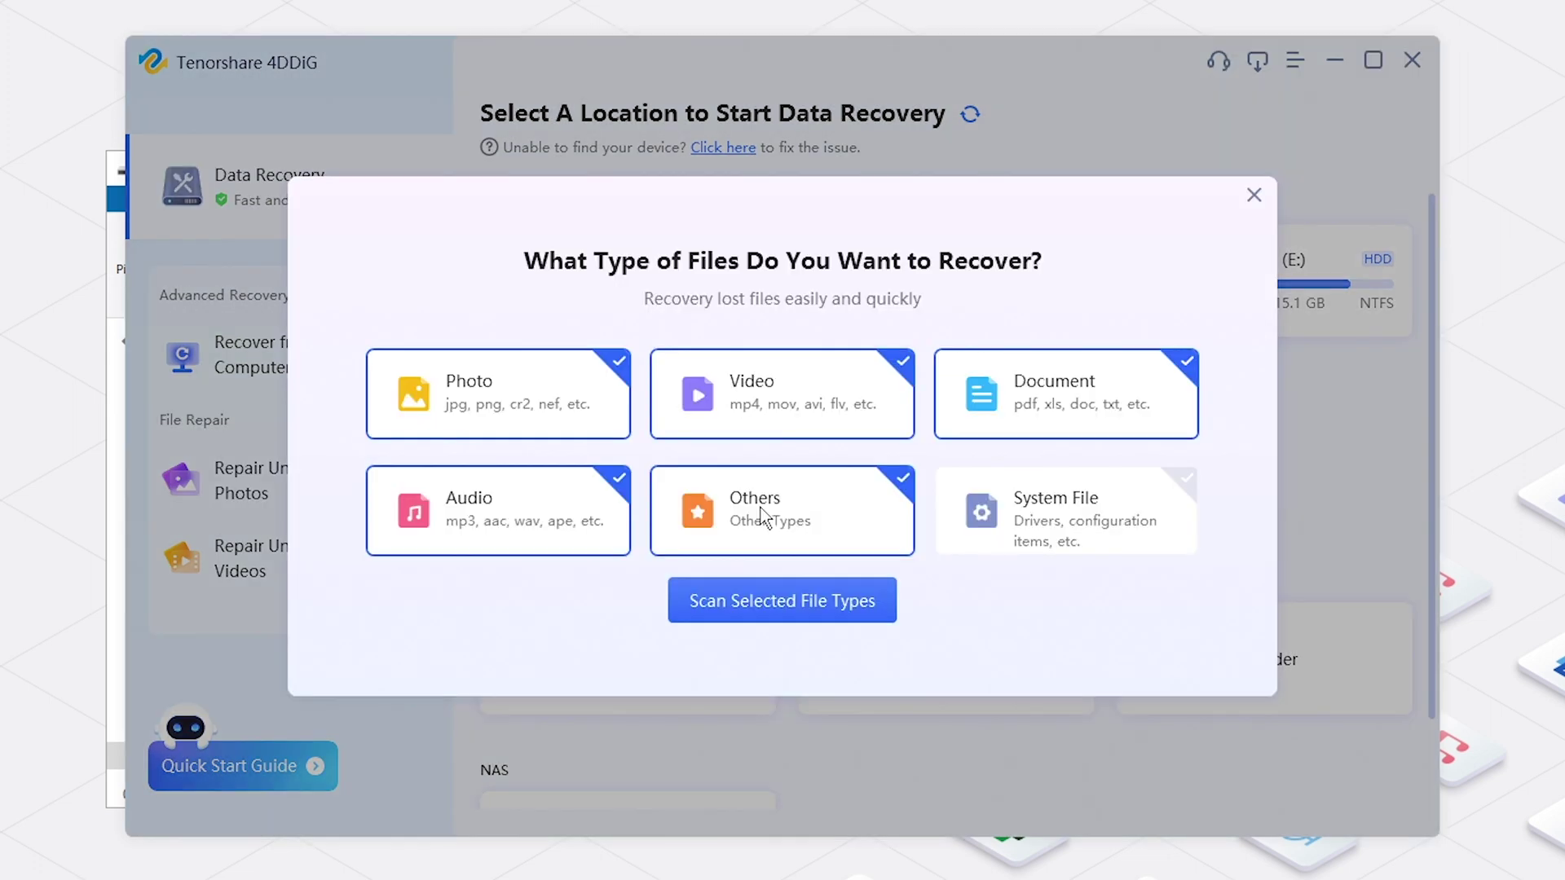
pyautogui.click(826, 602)
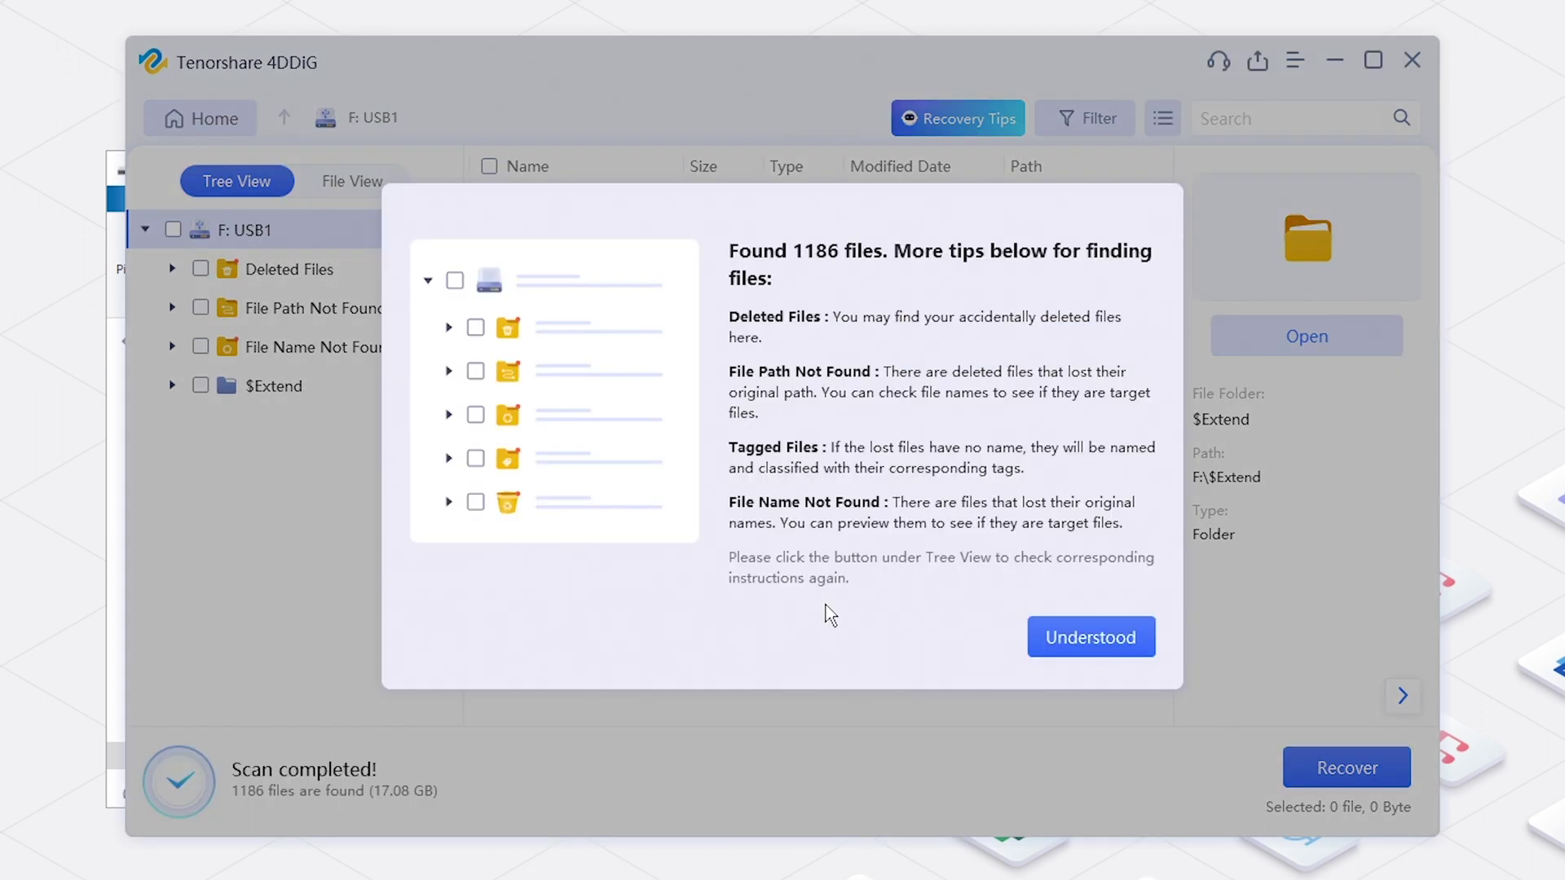
# Step: In File View, open the Video > MP4 folder and preview the first MP4
pyautogui.click(1098, 646)
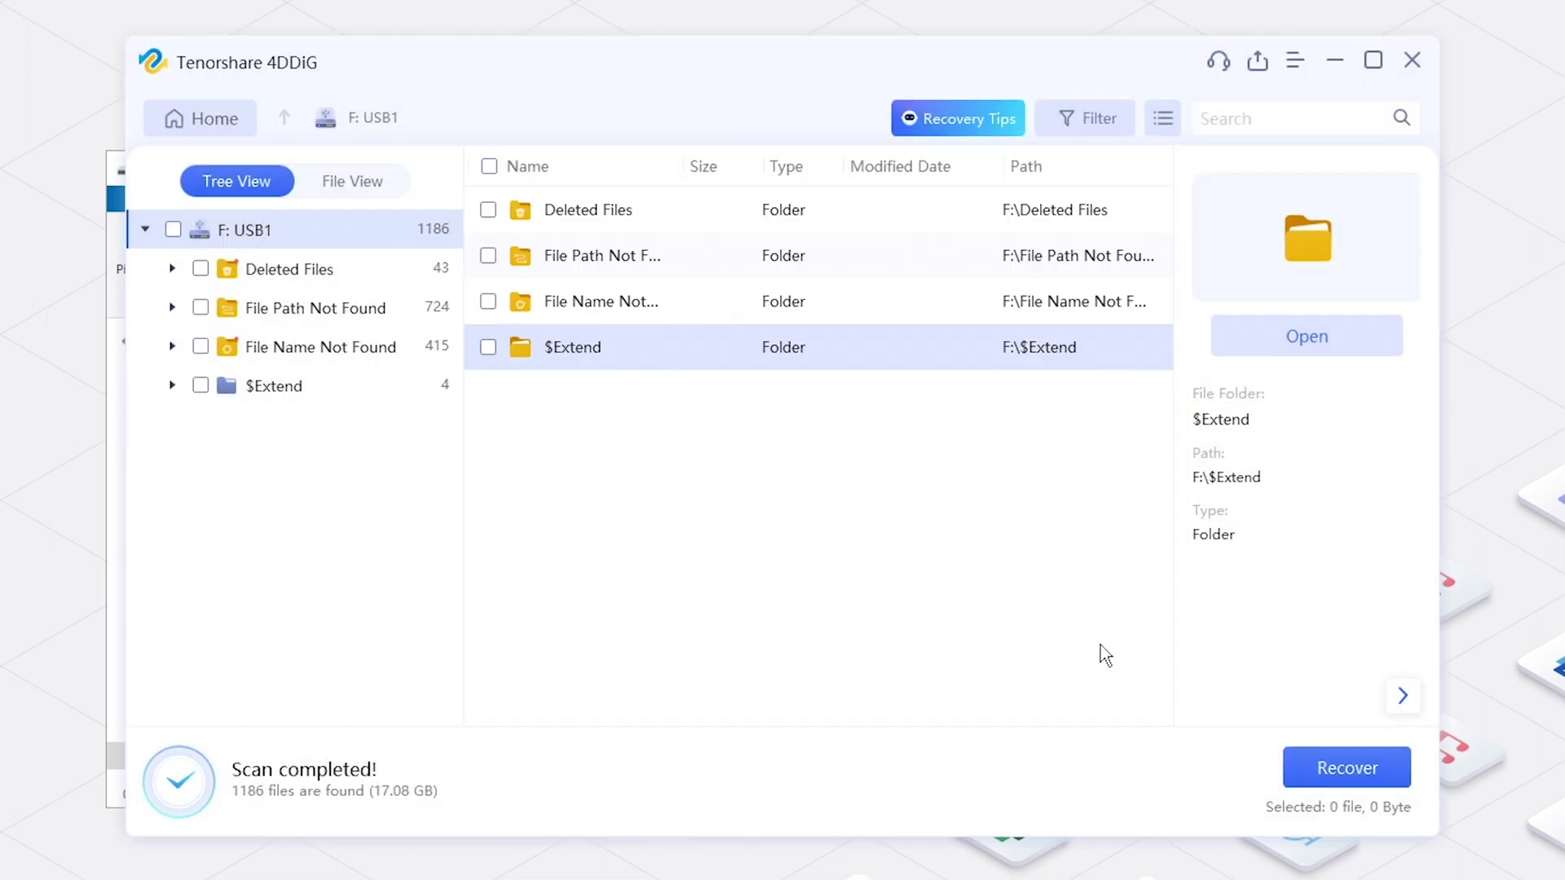
pyautogui.click(366, 186)
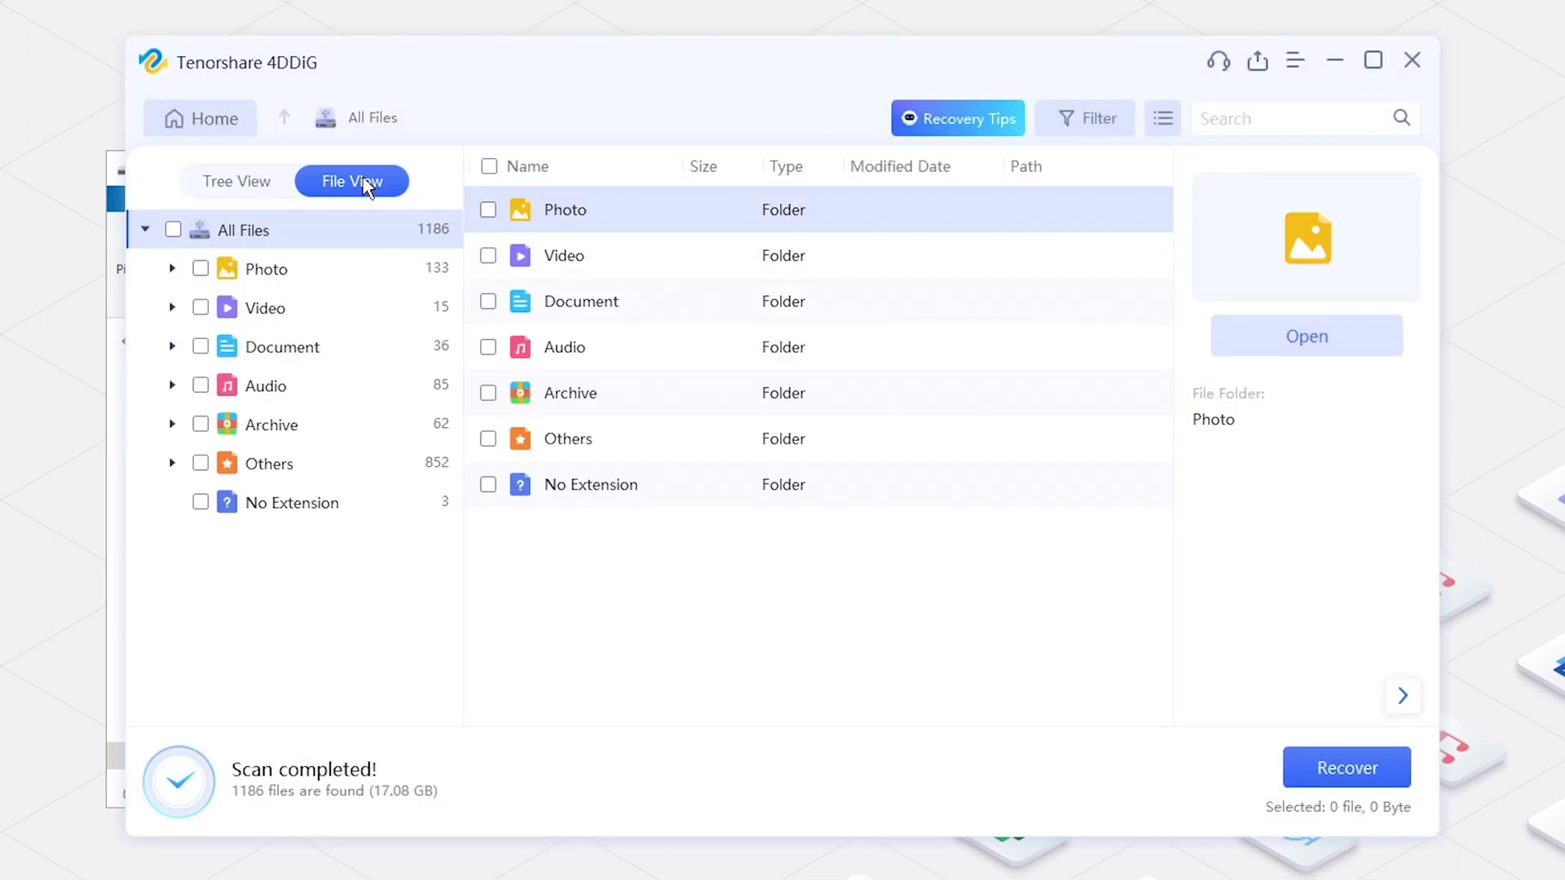
pyautogui.click(339, 309)
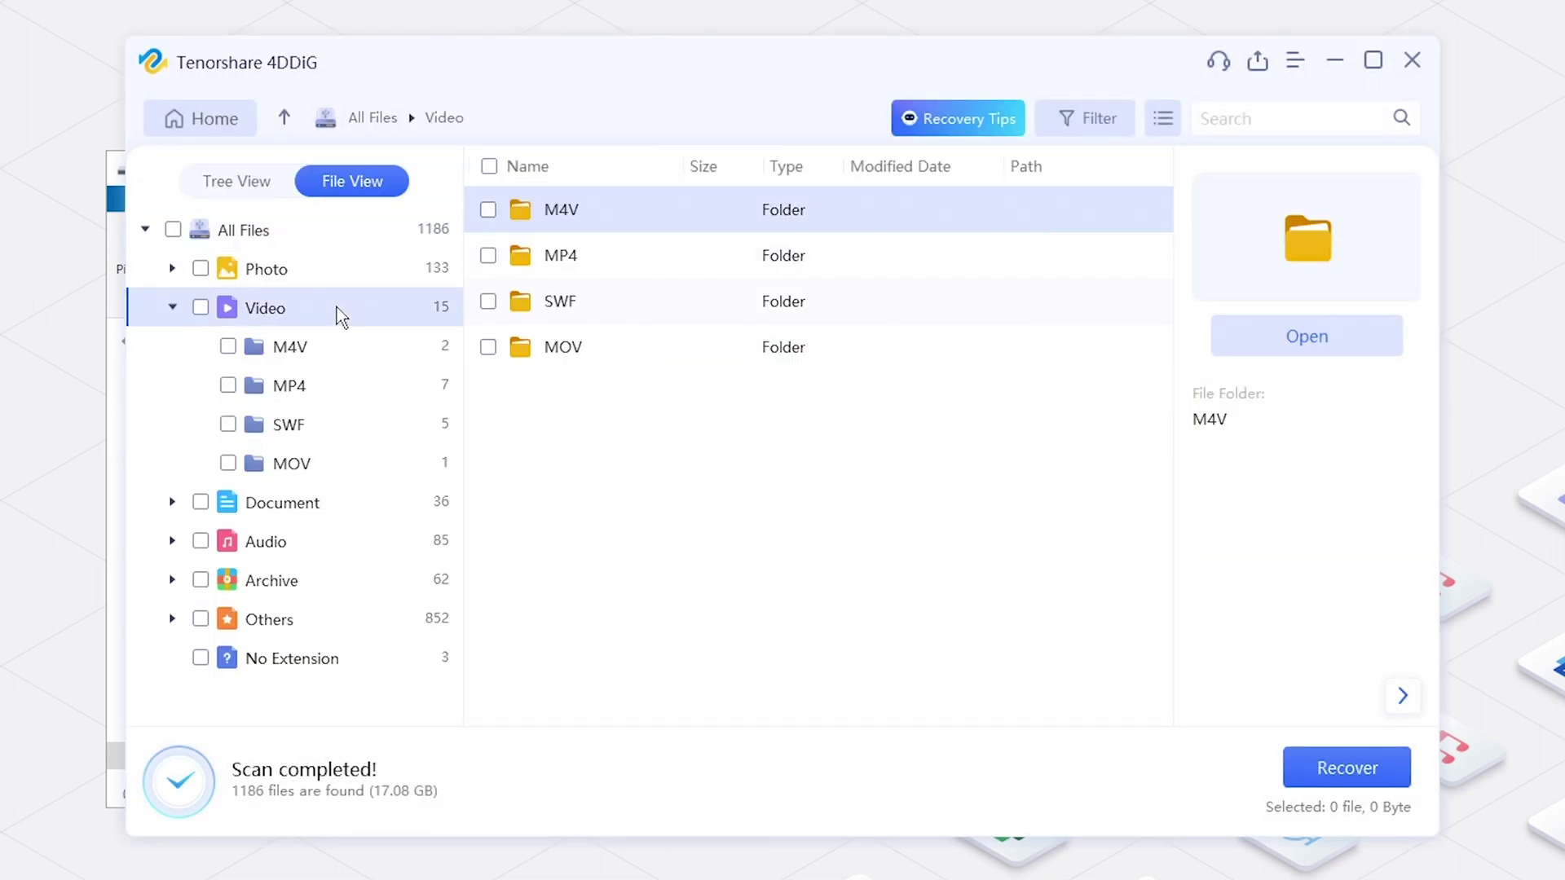
pyautogui.doubleClick(591, 260)
pyautogui.doubleClick(639, 225)
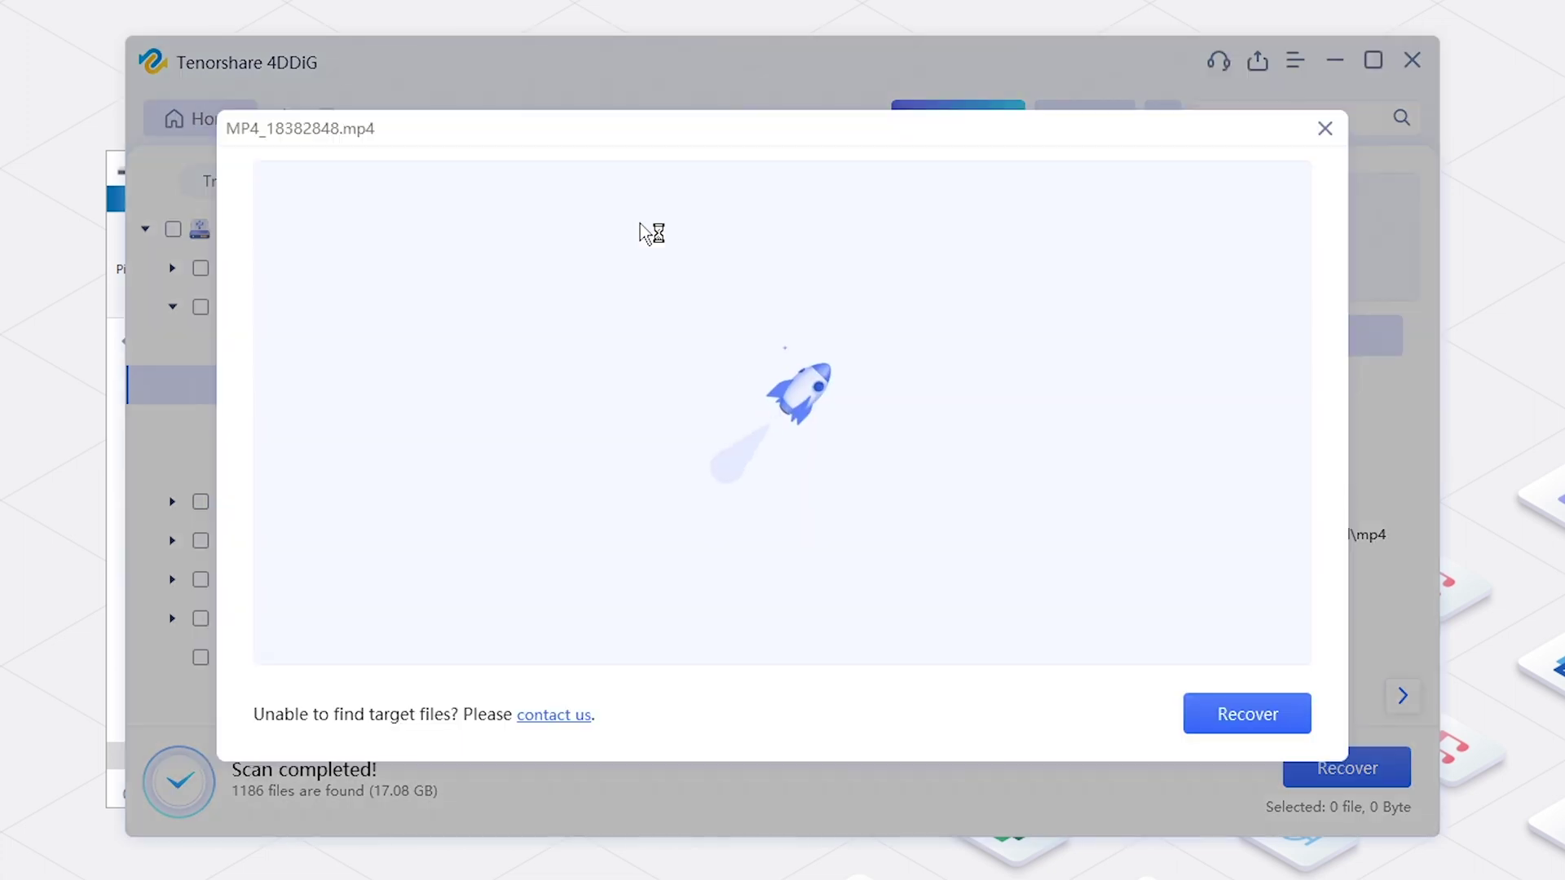
pyautogui.click(1323, 127)
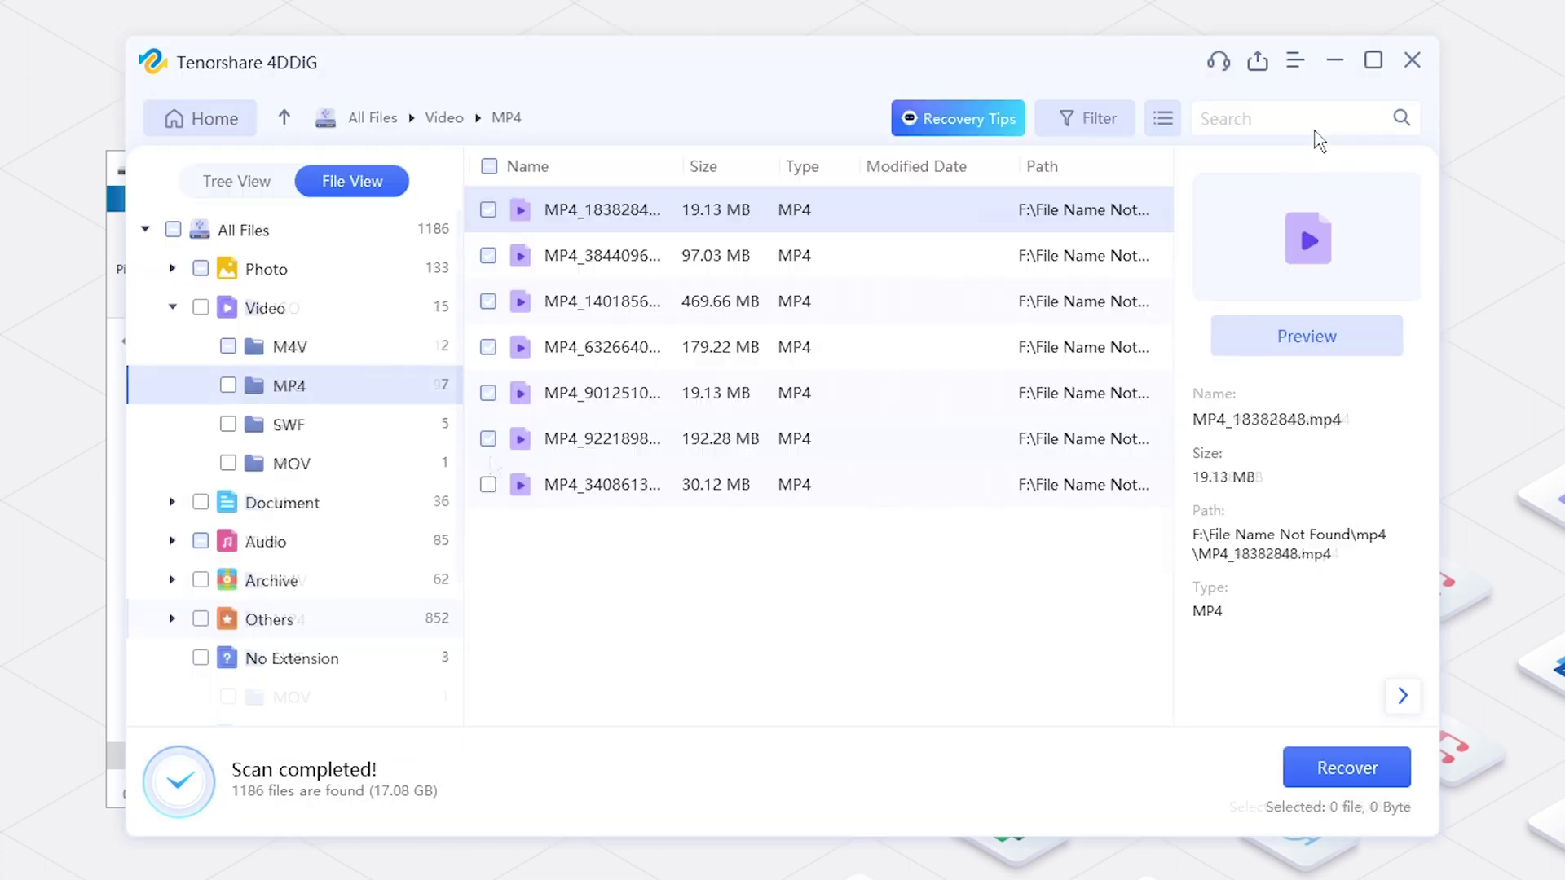
# Step: Recover the checked MP4 files to the Desktop
pyautogui.click(1354, 768)
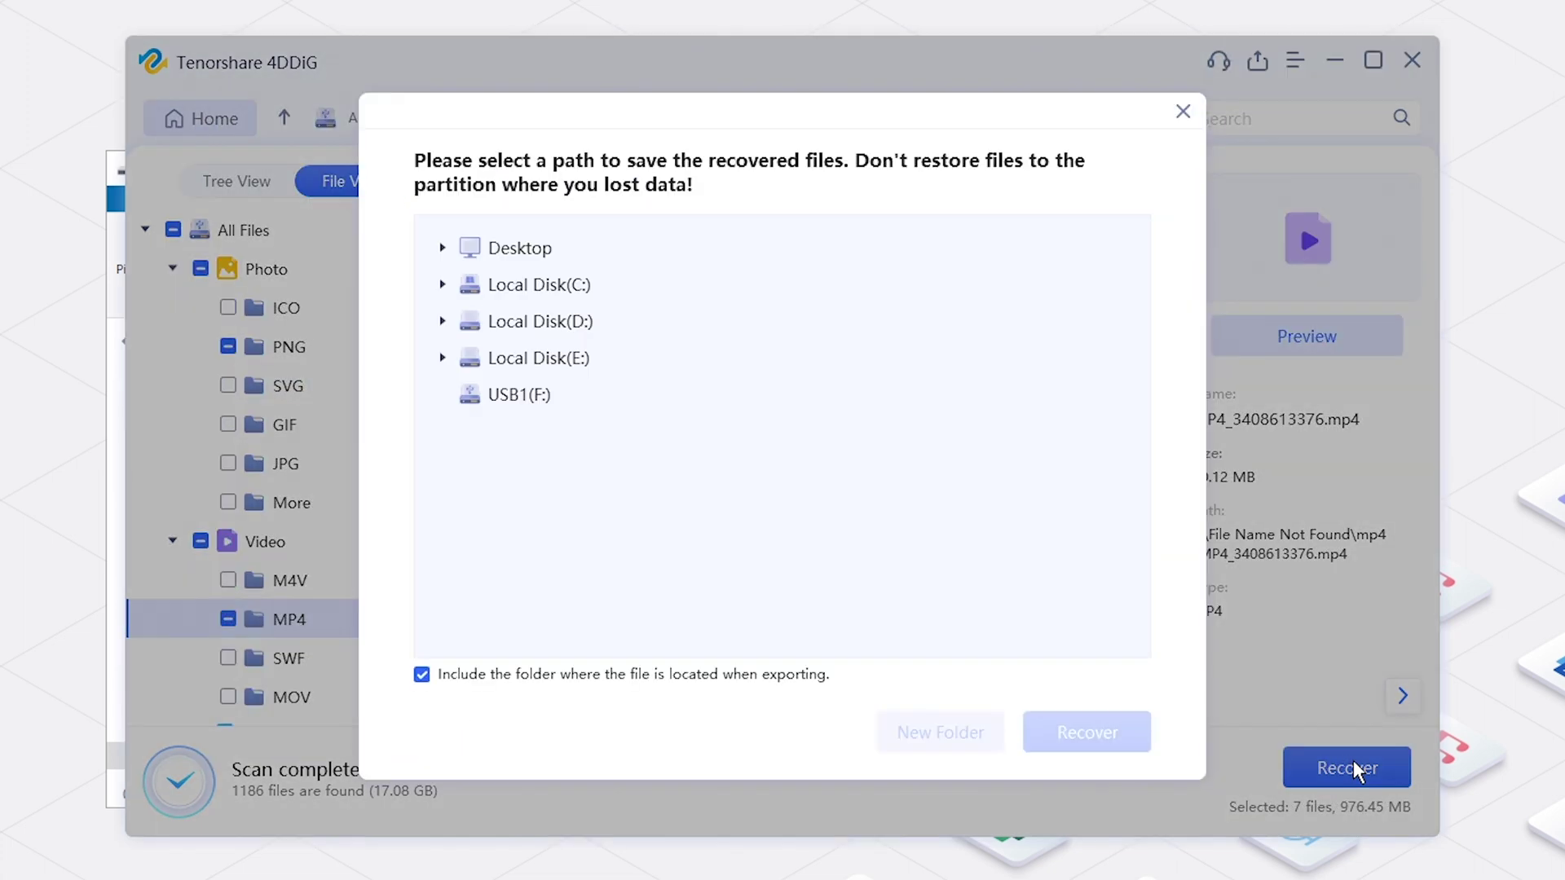
pyautogui.click(521, 255)
pyautogui.click(1092, 731)
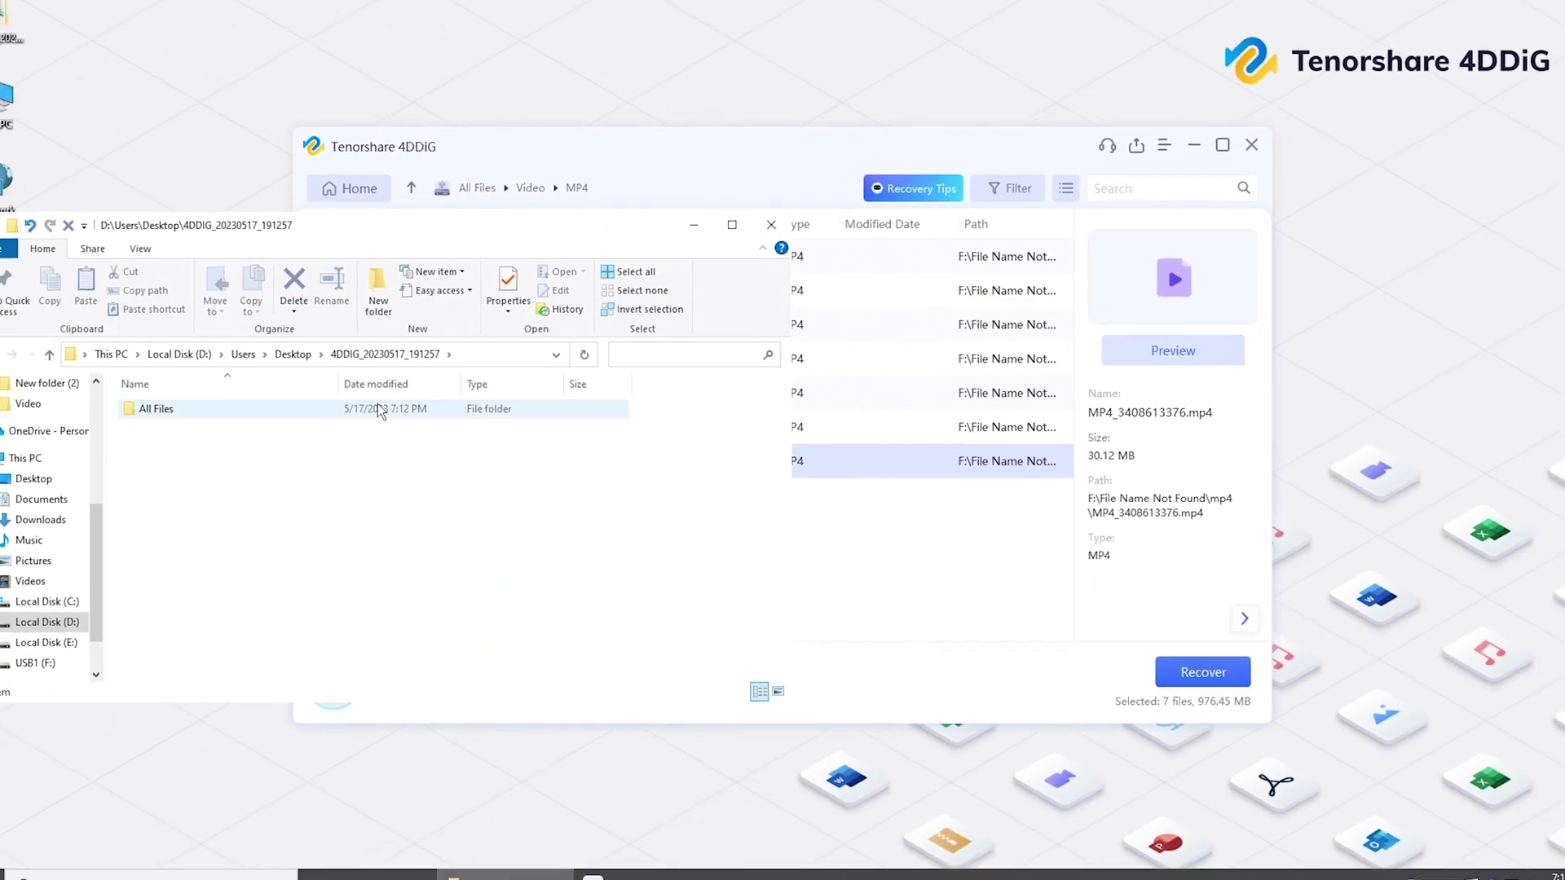
# Step: Browse All Files > Video > MP4 on the Desktop and play the first recovered video
pyautogui.doubleClick(378, 407)
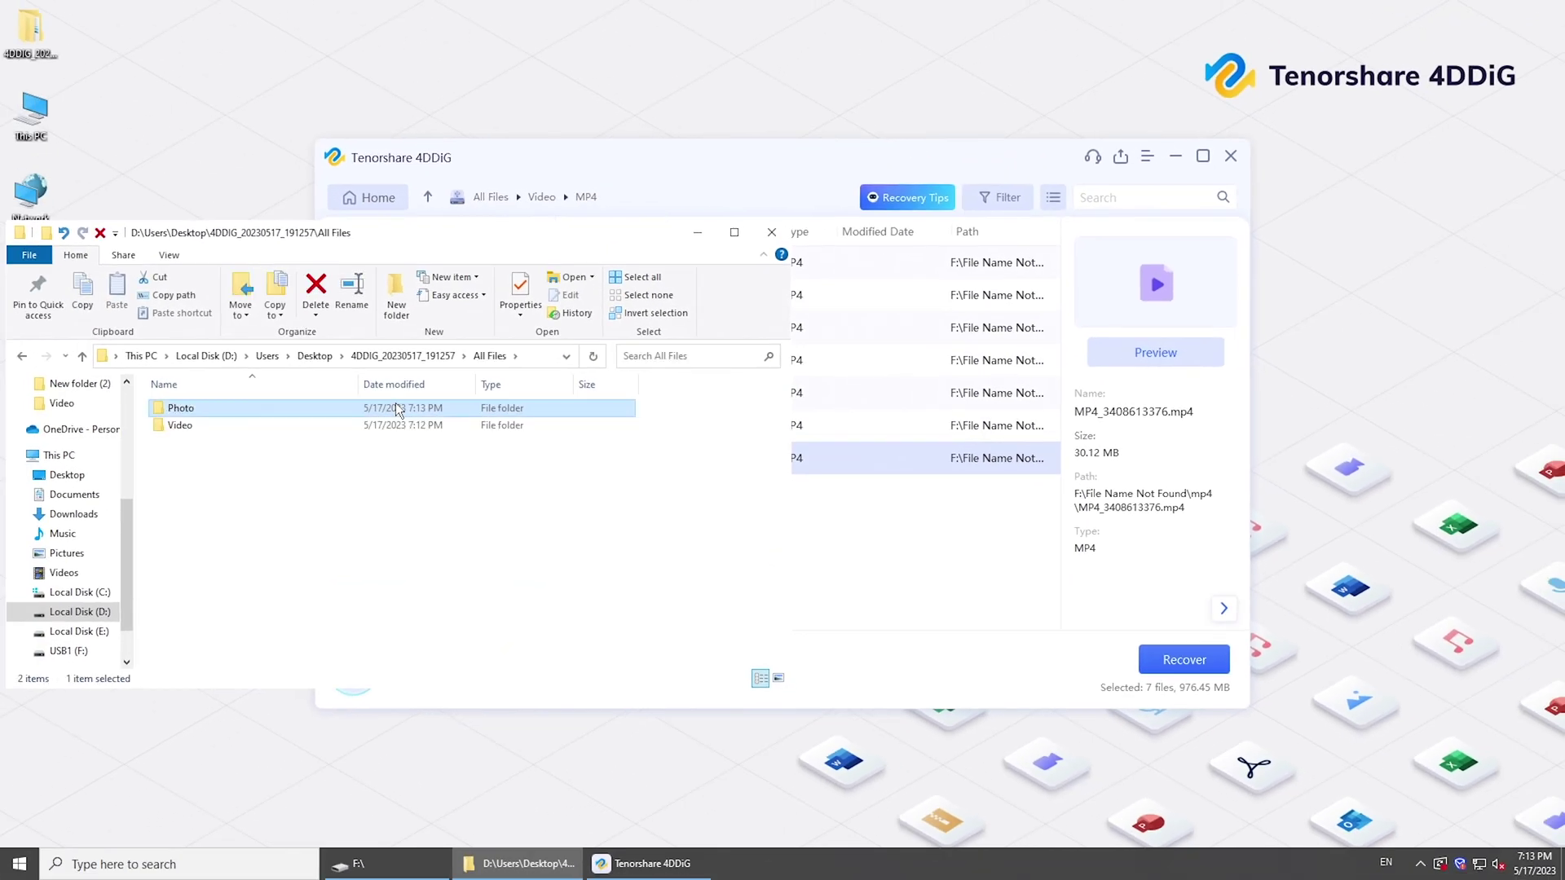
pyautogui.doubleClick(369, 411)
pyautogui.doubleClick(189, 431)
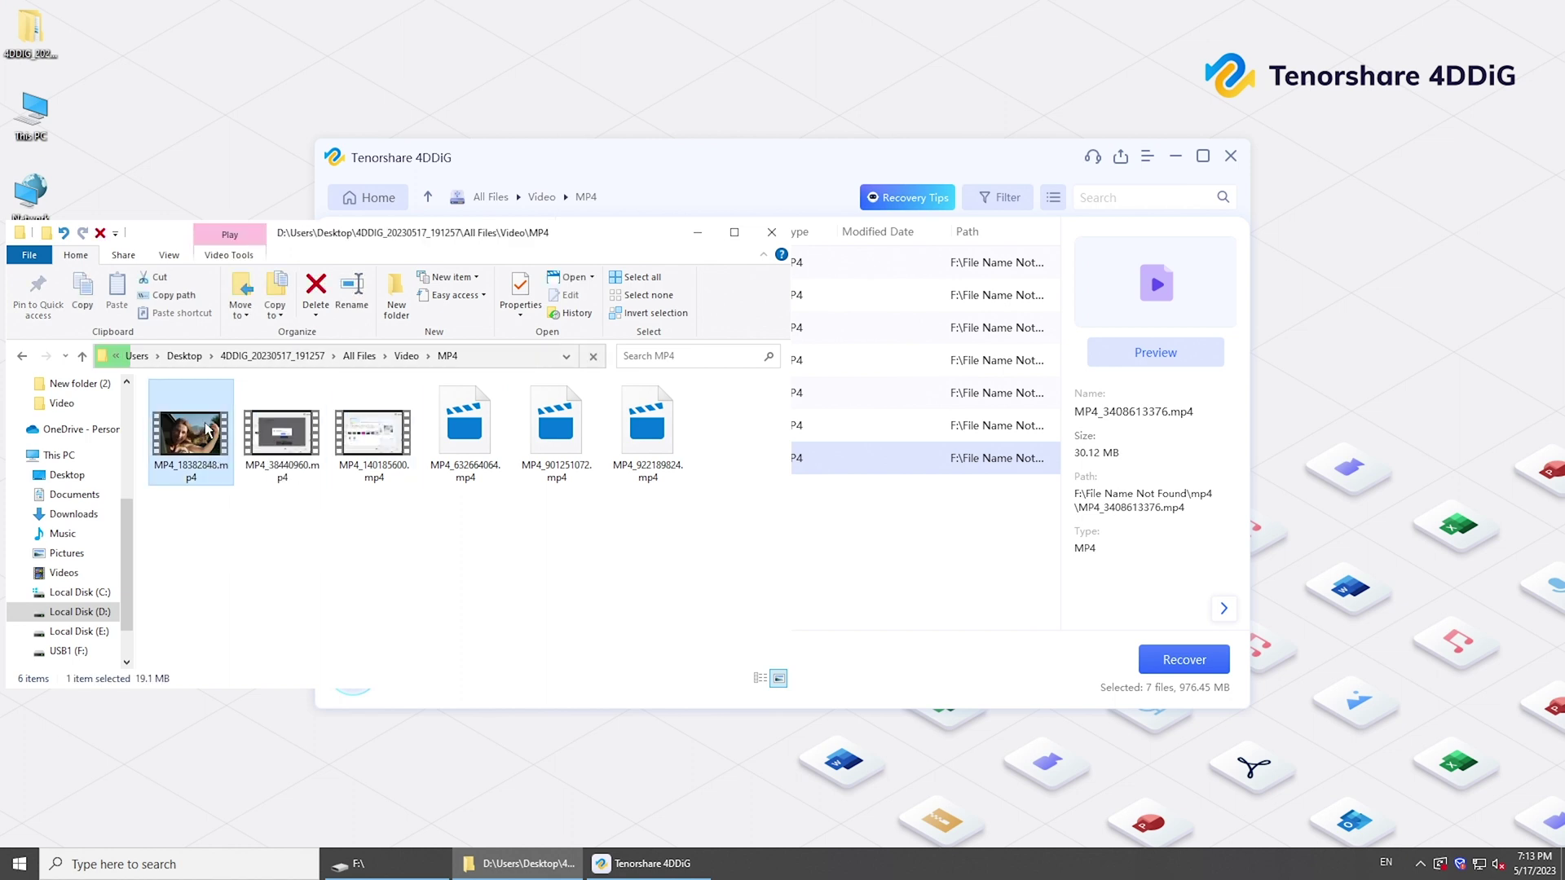